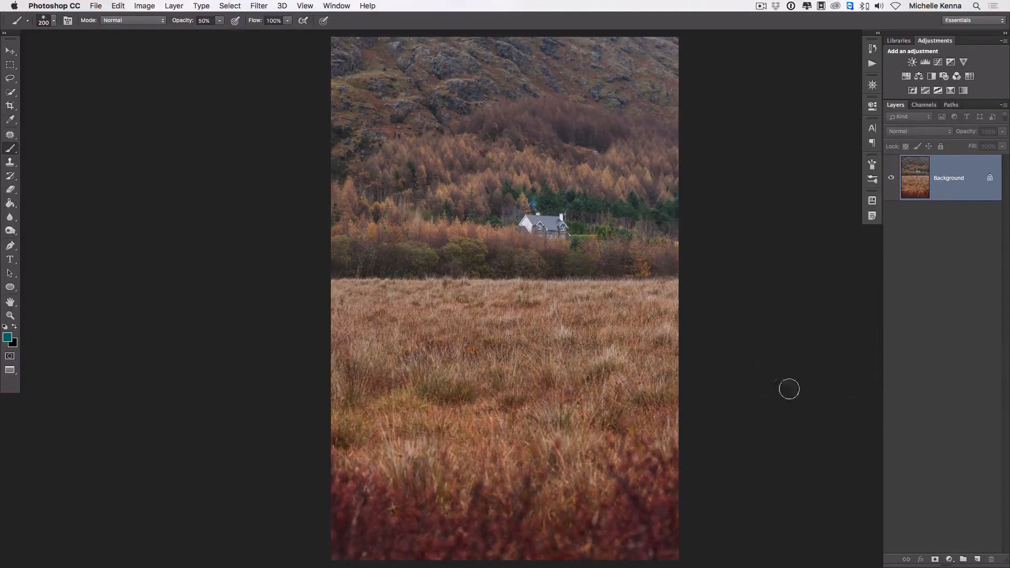
# - Add a new layer above the Background and fill it with the teal foreground color using the Paint Bucket
pyautogui.click(977, 559)
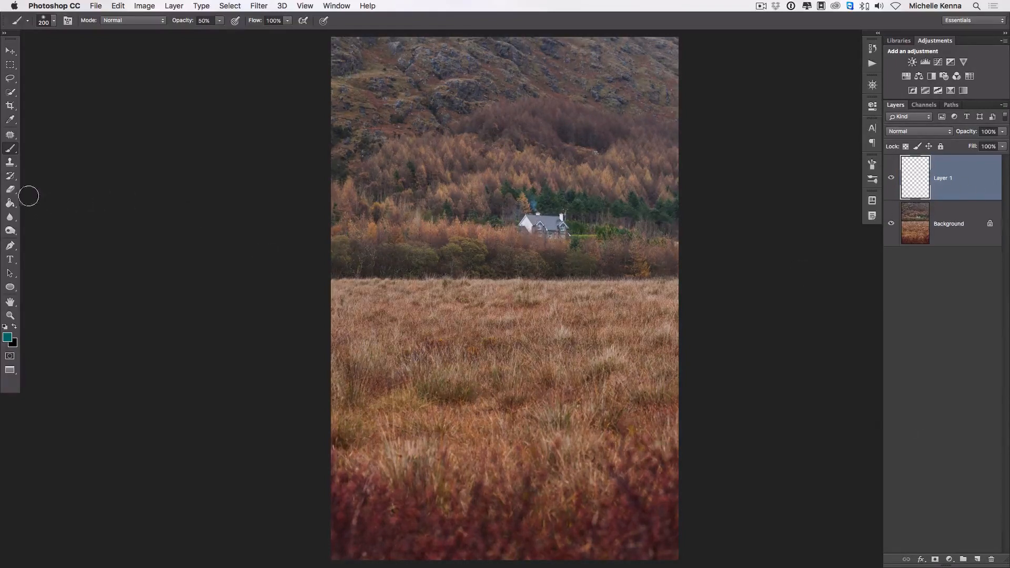
pyautogui.click(10, 203)
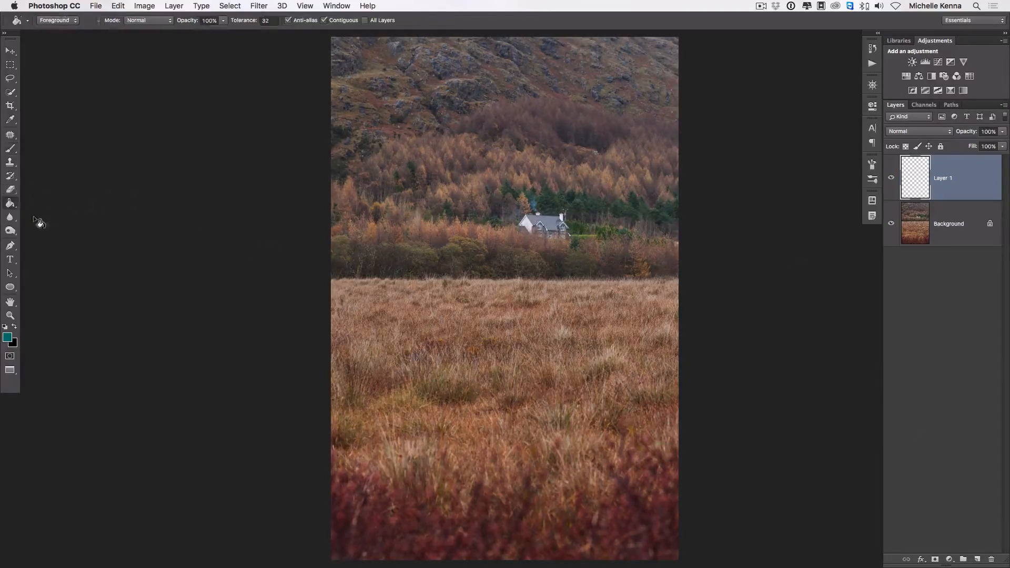
pyautogui.click(488, 274)
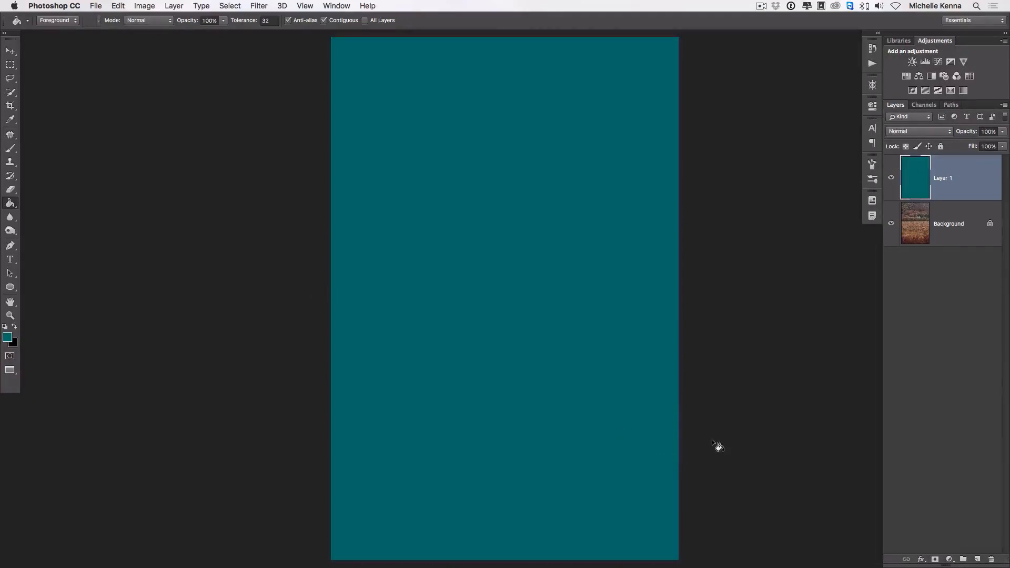
# - Toggle the teal layer's visibility off and on, and add a layer mask to it
pyautogui.click(890, 177)
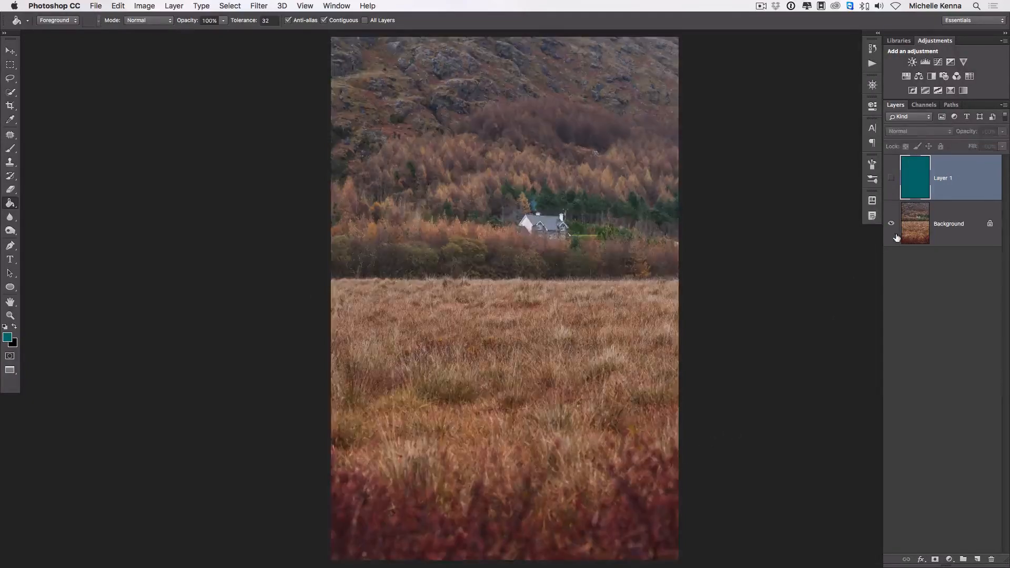
pyautogui.click(891, 177)
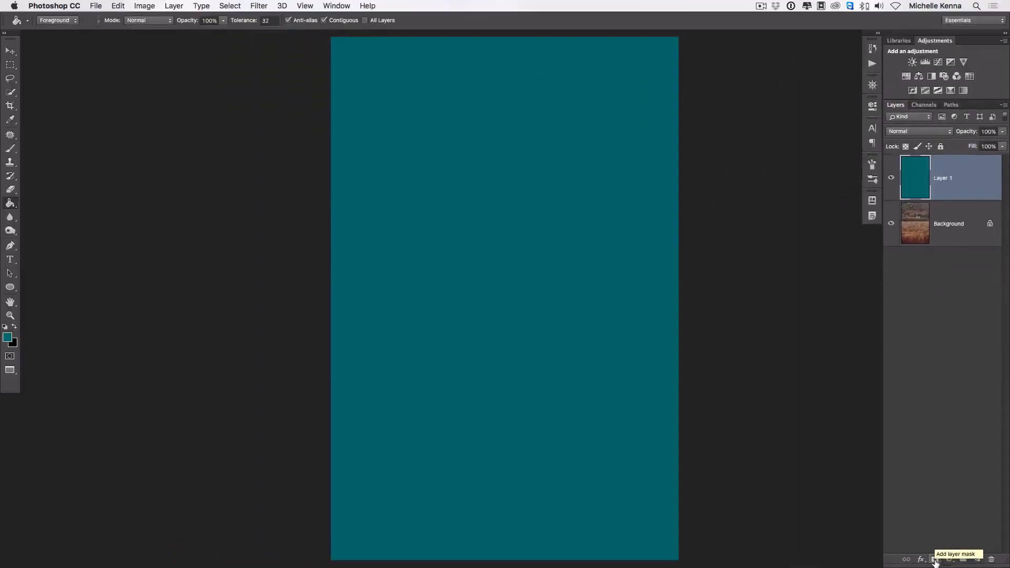
pyautogui.click(879, 553)
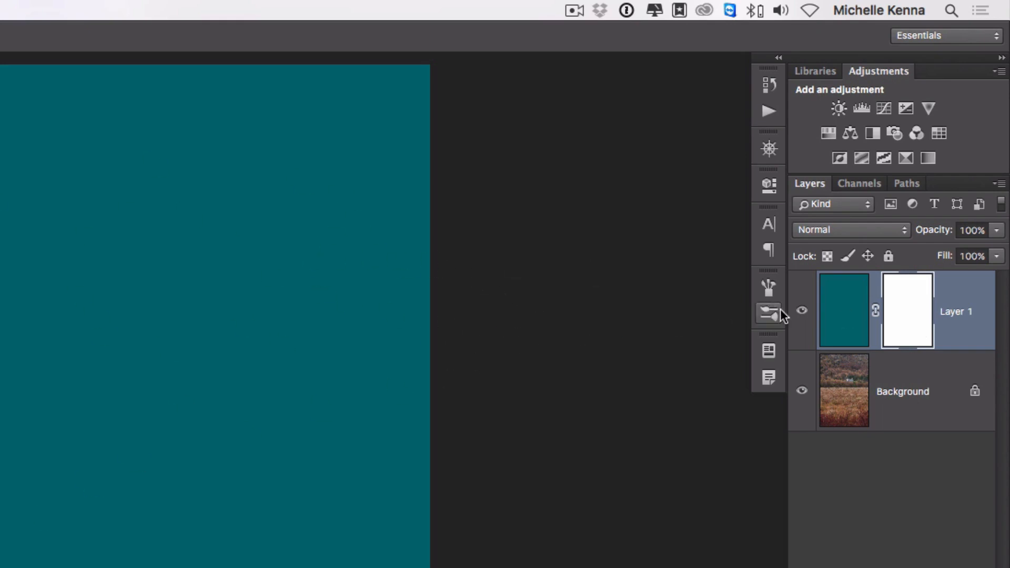
# - Shift the hue of Layer 1's teal fill, not its mask, by +146 with a Hue/Saturation adjustment
pyautogui.click(845, 321)
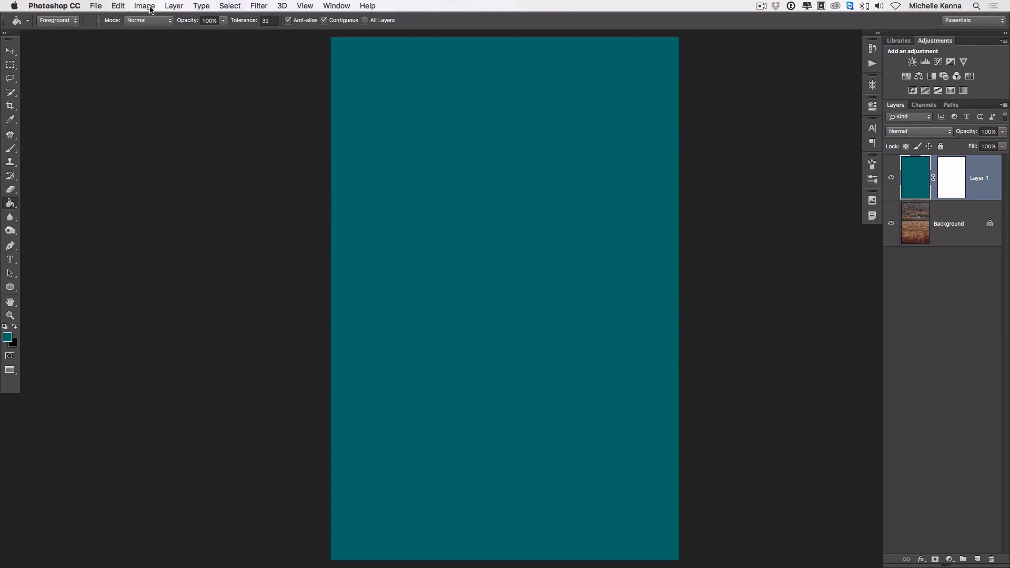
pyautogui.click(150, 9)
pyautogui.moveTo(163, 34)
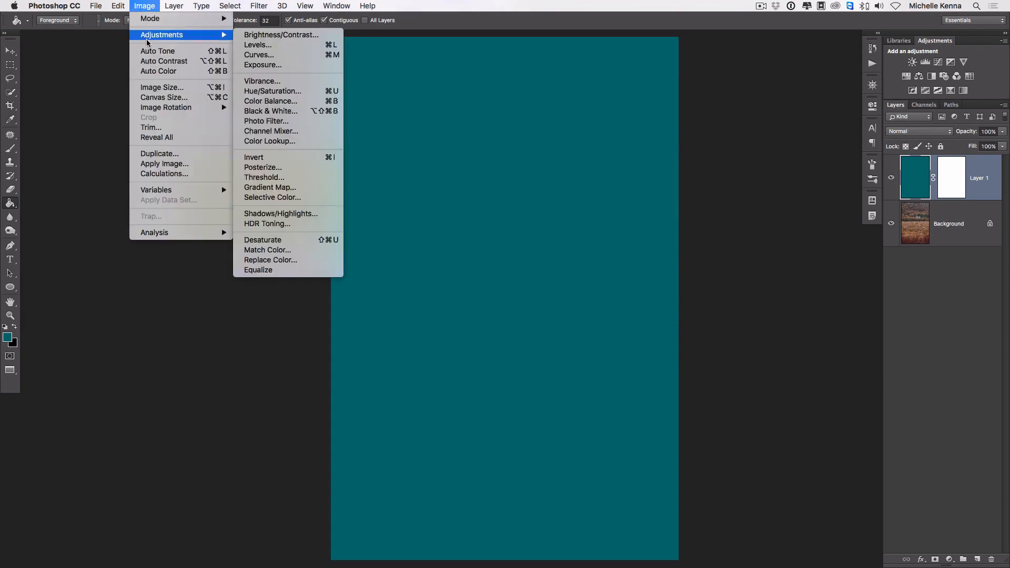
pyautogui.click(291, 91)
pyautogui.moveTo(739, 202); pyautogui.dragTo(784, 204)
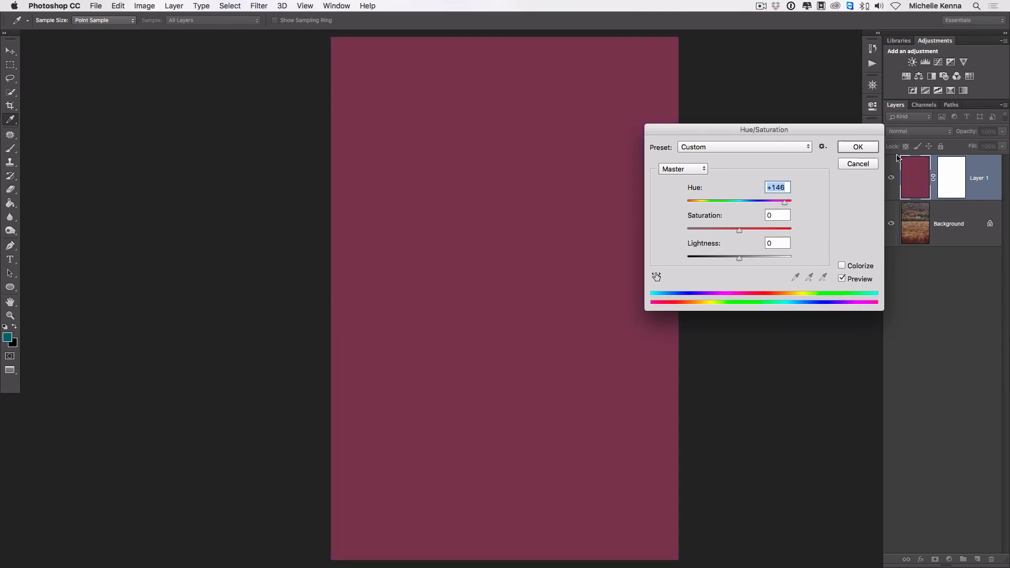
pyautogui.click(858, 146)
pyautogui.press('g')
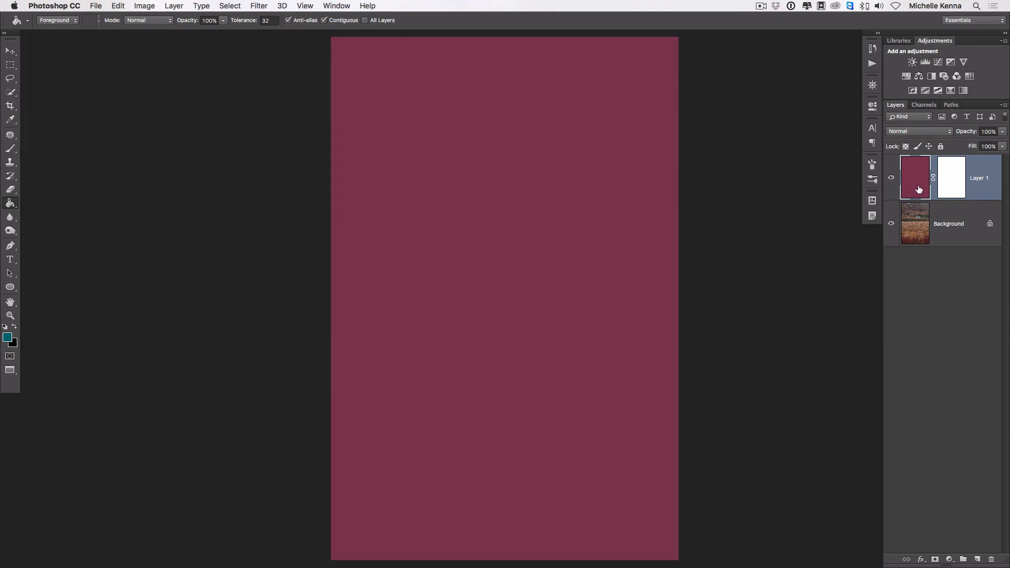
# - Fill Layer 1's mask with black and hide the Background layer to check the masked layer's transparency
pyautogui.click(951, 180)
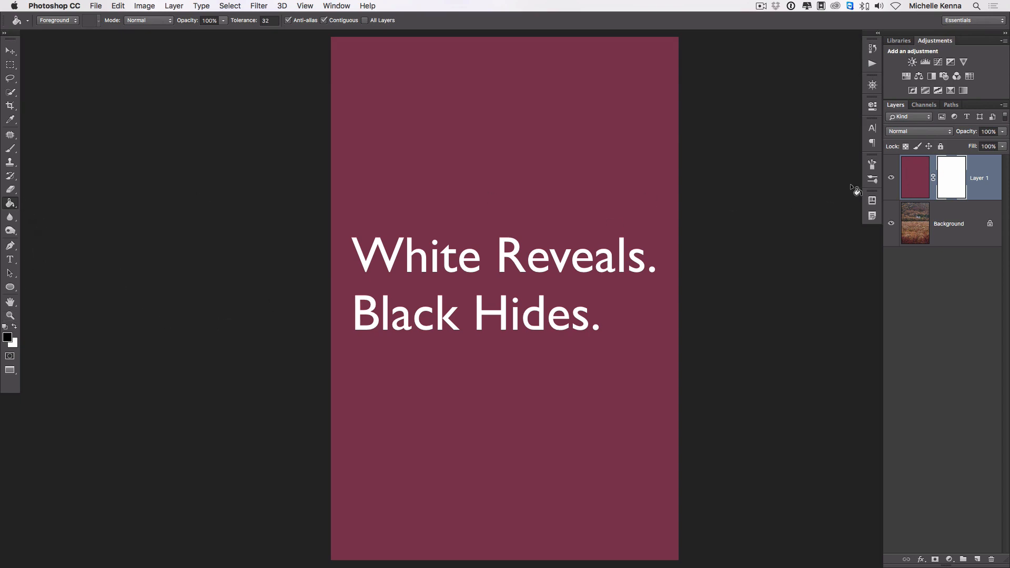
pyautogui.click(490, 256)
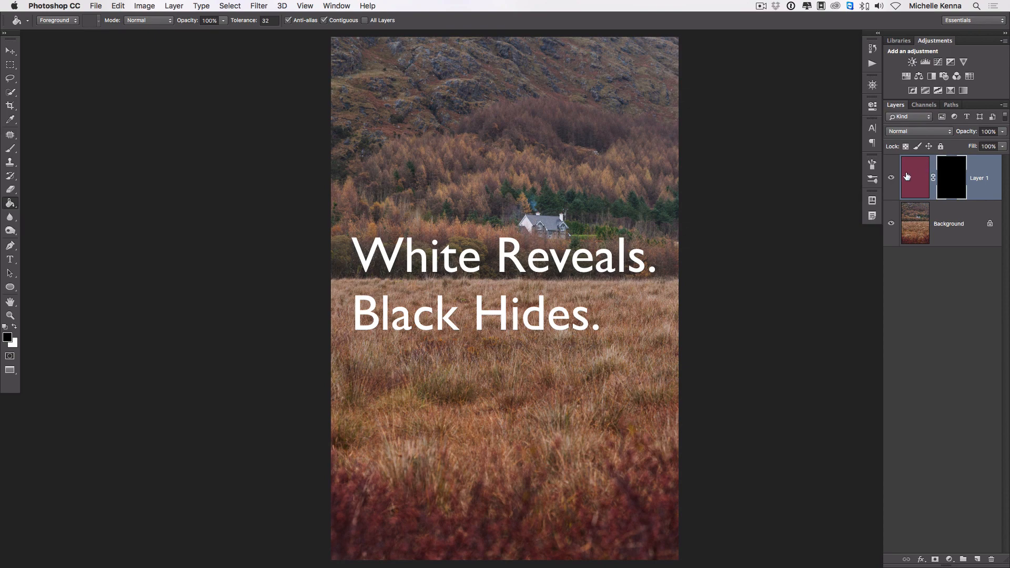
pyautogui.click(890, 224)
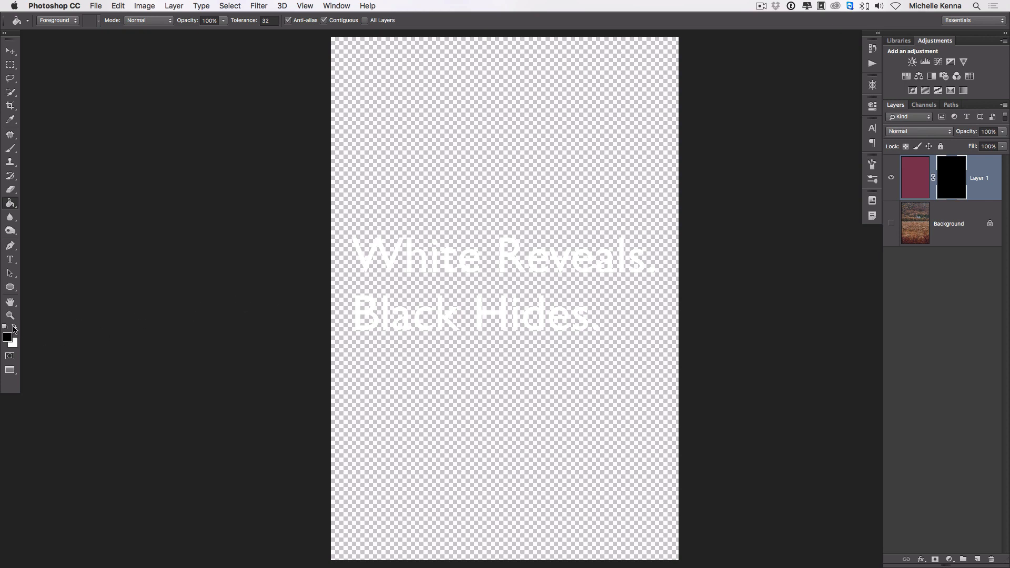
# - Fill Layer 1's mask with white and show the Background layer again
pyautogui.click(15, 327)
pyautogui.click(518, 270)
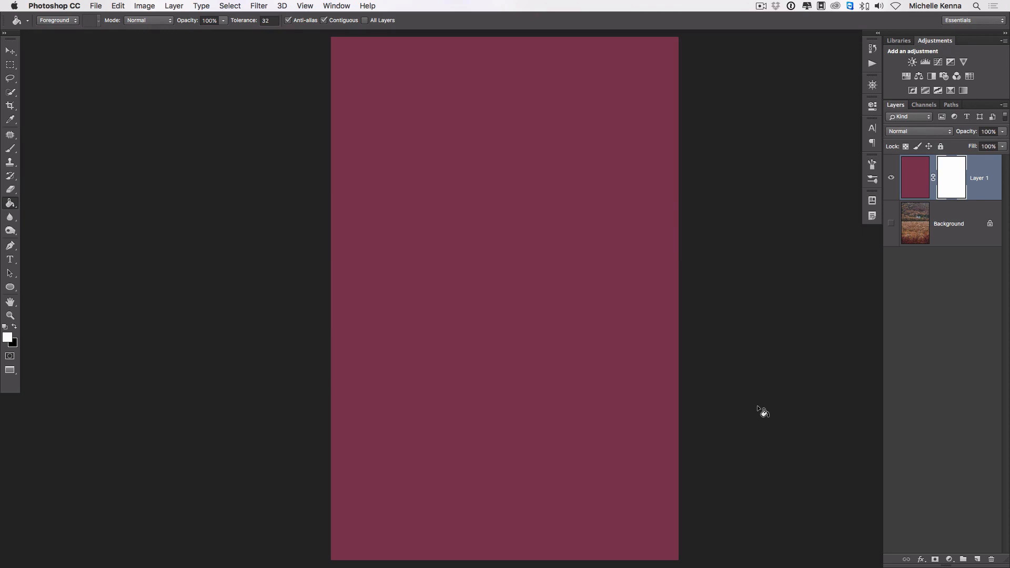
pyautogui.press('b')
pyautogui.click(891, 223)
# - Paint a looping black stroke on Layer 1's mask at 100% brush opacity, checking it with the Background hidden and shown
pyautogui.click(14, 326)
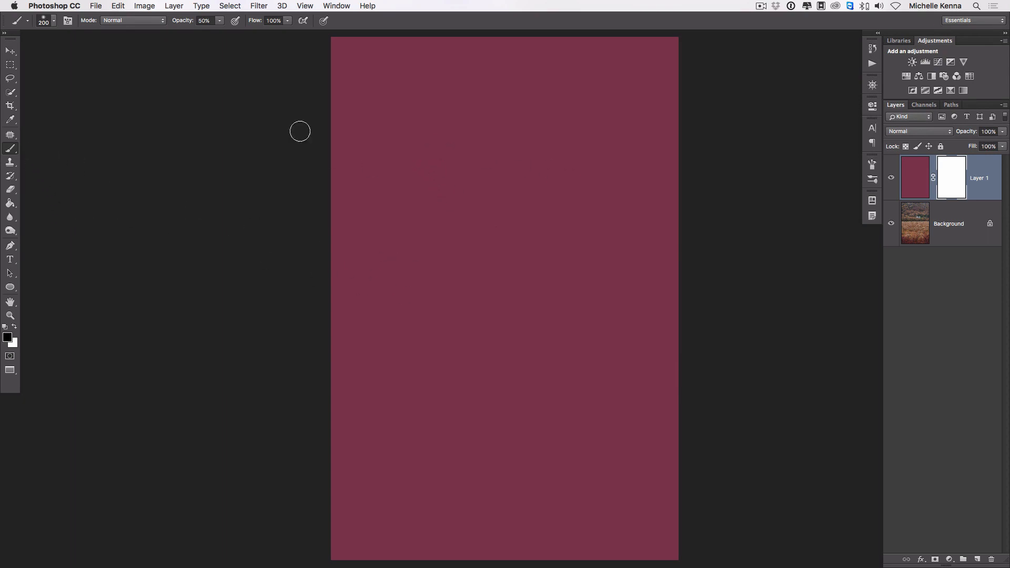
pyautogui.moveTo(183, 21); pyautogui.dragTo(264, 23)
pyautogui.moveTo(413, 219)
pyautogui.mouseDown()
pyautogui.moveTo(497, 226)
pyautogui.moveTo(498, 203)
pyautogui.moveTo(470, 288)
pyautogui.moveTo(529, 245)
pyautogui.moveTo(457, 400)
pyautogui.moveTo(594, 285)
pyautogui.moveTo(523, 479)
pyautogui.moveTo(639, 368)
pyautogui.mouseUp()
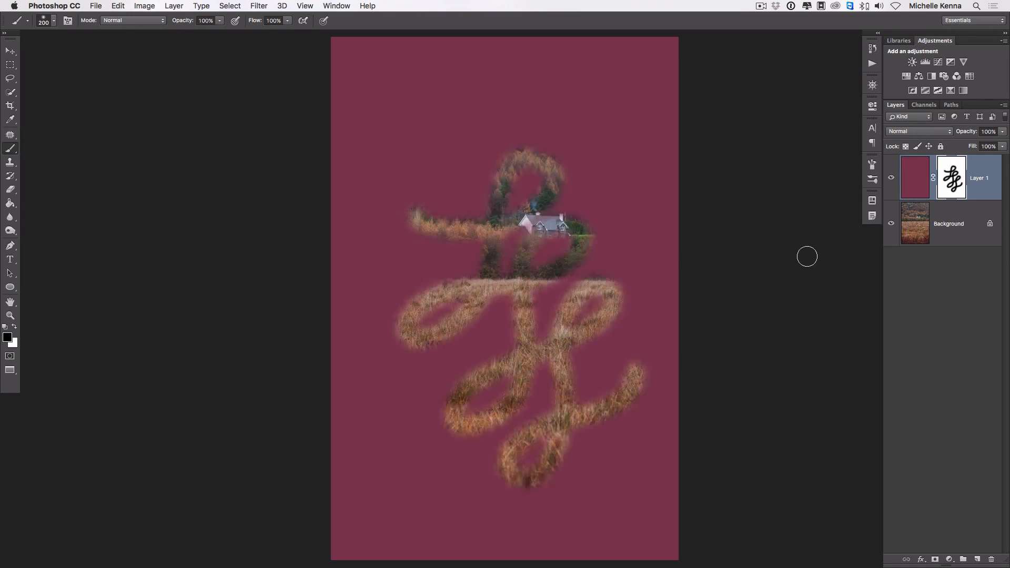
pyautogui.click(891, 225)
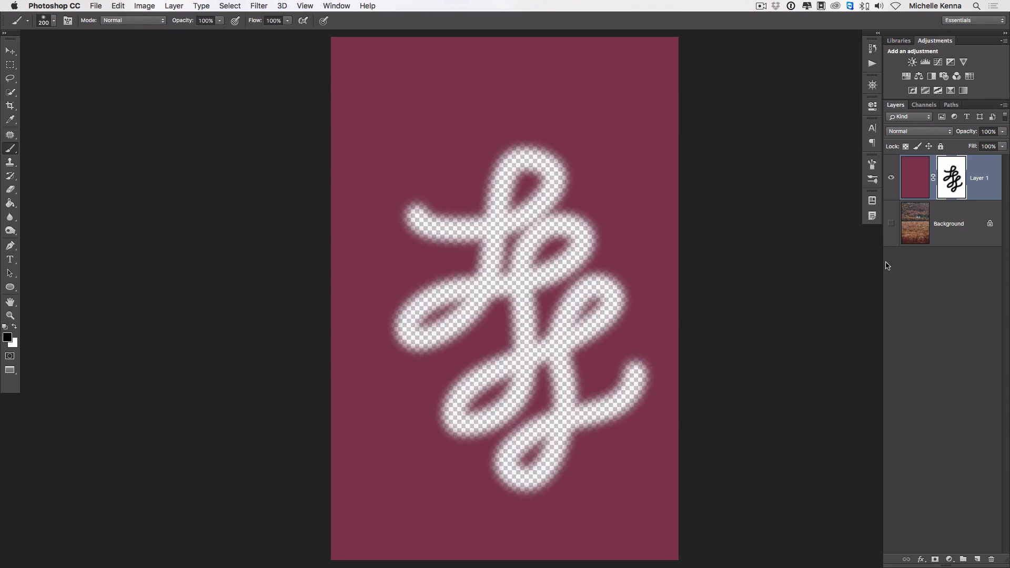
pyautogui.click(892, 225)
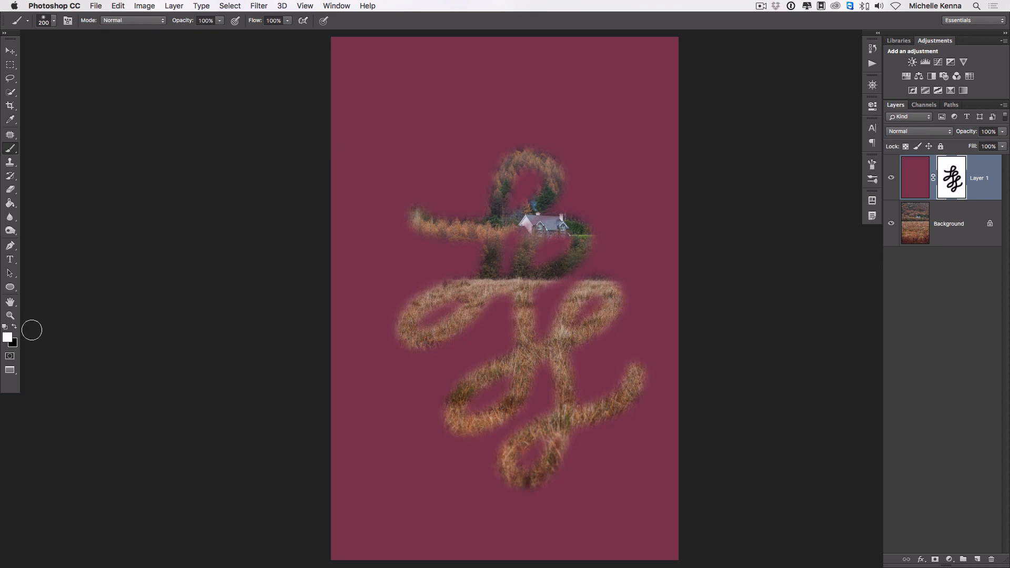
# - Paint white over parts of the looping stroke on Layer 1's mask, toggling the Background layer to check coverage
pyautogui.moveTo(600, 464)
pyautogui.mouseDown()
pyautogui.moveTo(408, 262)
pyautogui.moveTo(647, 437)
pyautogui.moveTo(507, 180)
pyautogui.moveTo(606, 230)
pyautogui.moveTo(388, 302)
pyautogui.moveTo(374, 392)
pyautogui.moveTo(428, 464)
pyautogui.moveTo(489, 516)
pyautogui.moveTo(588, 453)
pyautogui.mouseUp()
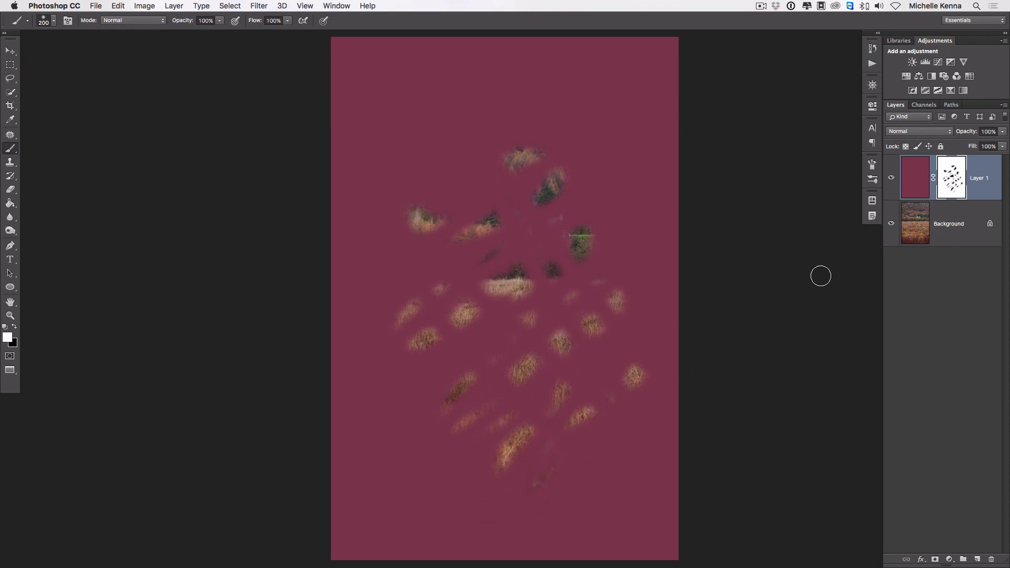
pyautogui.click(890, 223)
pyautogui.click(890, 223)
pyautogui.moveTo(590, 155)
pyautogui.mouseDown()
pyautogui.moveTo(491, 163)
pyautogui.moveTo(368, 197)
pyautogui.moveTo(413, 218)
pyautogui.moveTo(386, 241)
pyautogui.moveTo(510, 235)
pyautogui.mouseUp()
# - Enlarge the brush to 500 and paint white over the remaining black patches on Layer 1's mask
pyautogui.press(']')
pyautogui.press(']')
pyautogui.press(']')
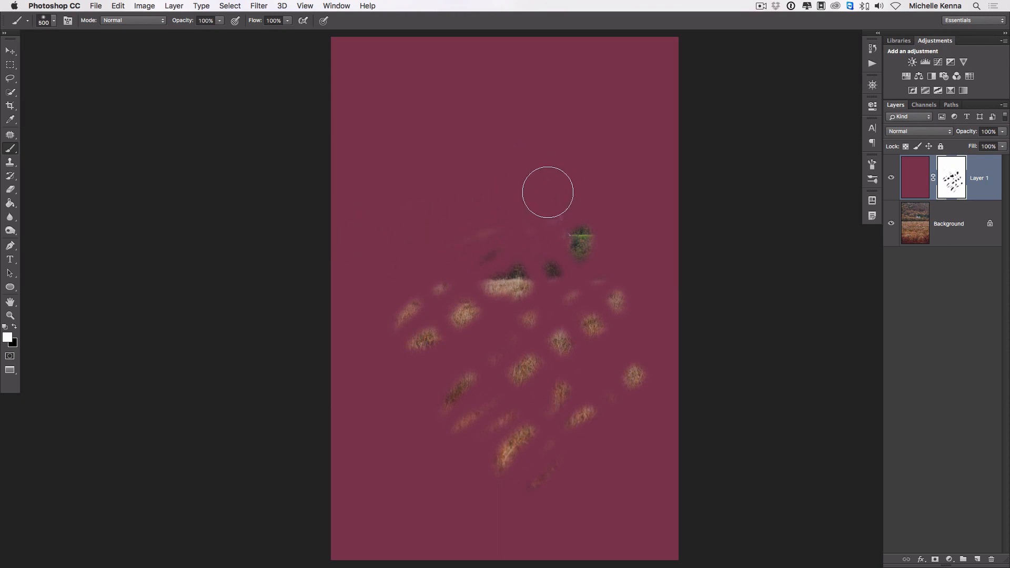
pyautogui.moveTo(547, 191)
pyautogui.mouseDown()
pyautogui.moveTo(371, 289)
pyautogui.moveTo(535, 255)
pyautogui.moveTo(428, 322)
pyautogui.moveTo(547, 319)
pyautogui.moveTo(550, 341)
pyautogui.moveTo(483, 450)
pyautogui.moveTo(636, 403)
pyautogui.moveTo(505, 471)
pyautogui.moveTo(498, 367)
pyautogui.moveTo(389, 363)
pyautogui.mouseUp()
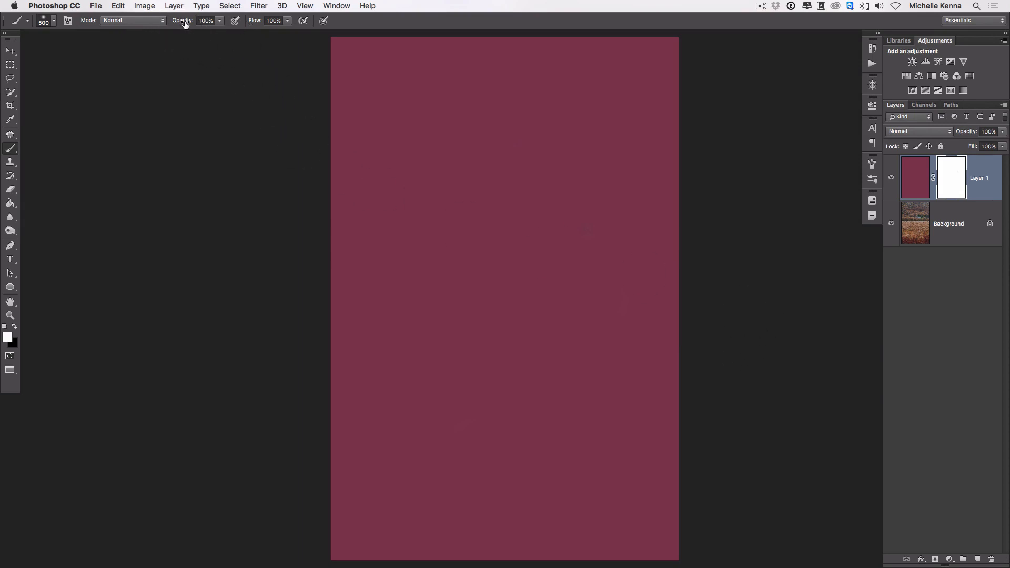
# - Paint a broad diagonal area across Layer 1's mask with black at 53% brush opacity
pyautogui.moveTo(186, 22); pyautogui.dragTo(157, 22)
pyautogui.click(15, 327)
pyautogui.moveTo(631, 85); pyautogui.dragTo(484, 155)
pyautogui.moveTo(392, 210)
pyautogui.mouseDown()
pyautogui.moveTo(428, 236)
pyautogui.moveTo(515, 203)
pyautogui.moveTo(379, 310)
pyautogui.moveTo(359, 400)
pyautogui.moveTo(433, 425)
pyautogui.mouseUp()
pyautogui.moveTo(572, 351); pyautogui.dragTo(635, 331)
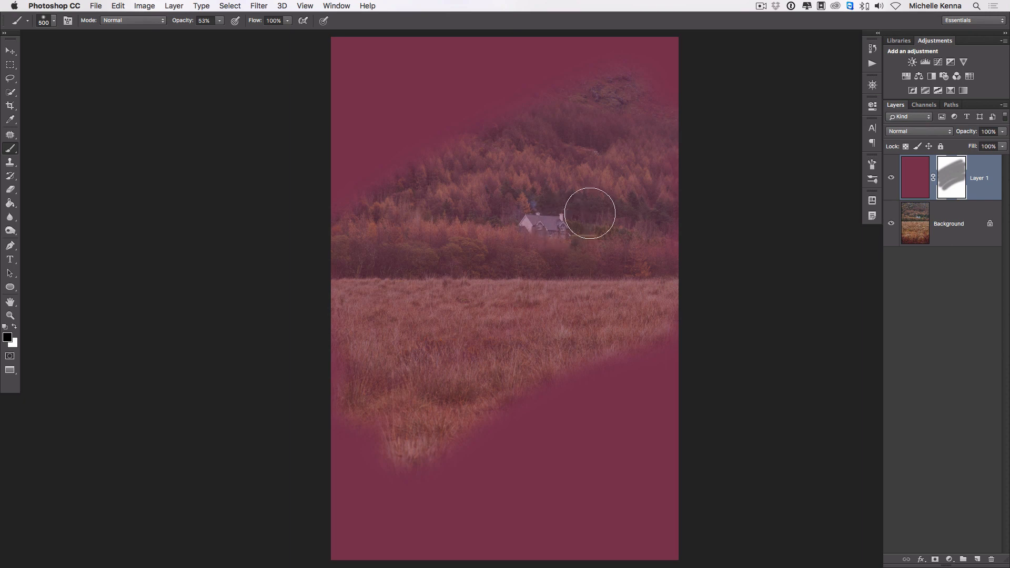
# - Paint more 53% black on the mask around the house, and toggle the Background layer to check the transparency
pyautogui.moveTo(584, 203); pyautogui.dragTo(466, 297)
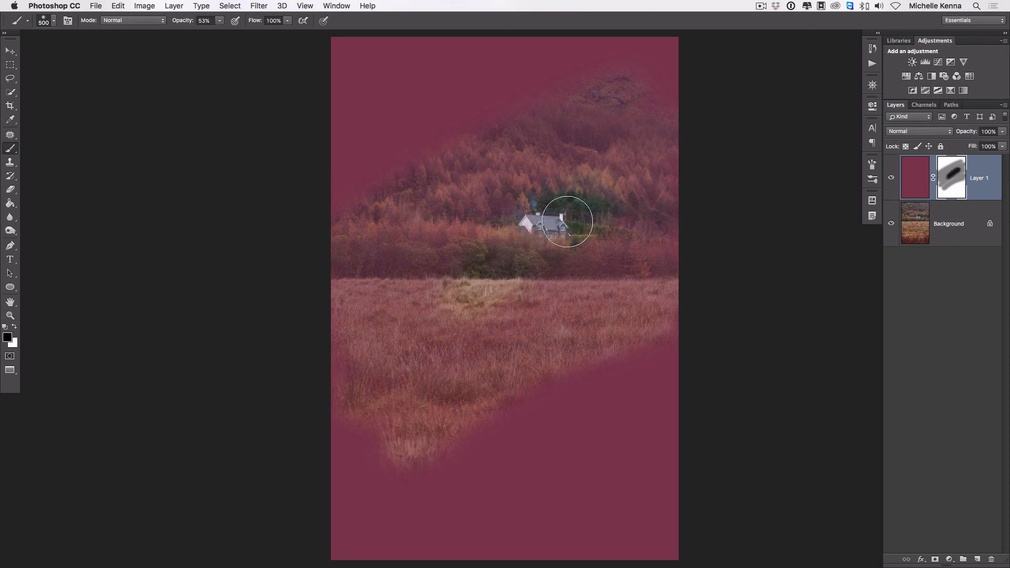
pyautogui.moveTo(567, 222)
pyautogui.mouseDown()
pyautogui.moveTo(506, 229)
pyautogui.moveTo(623, 204)
pyautogui.moveTo(462, 260)
pyautogui.moveTo(579, 204)
pyautogui.moveTo(552, 245)
pyautogui.moveTo(620, 215)
pyautogui.moveTo(578, 204)
pyautogui.moveTo(543, 276)
pyautogui.moveTo(510, 293)
pyautogui.moveTo(540, 266)
pyautogui.moveTo(471, 301)
pyautogui.moveTo(498, 297)
pyautogui.moveTo(506, 272)
pyautogui.mouseUp()
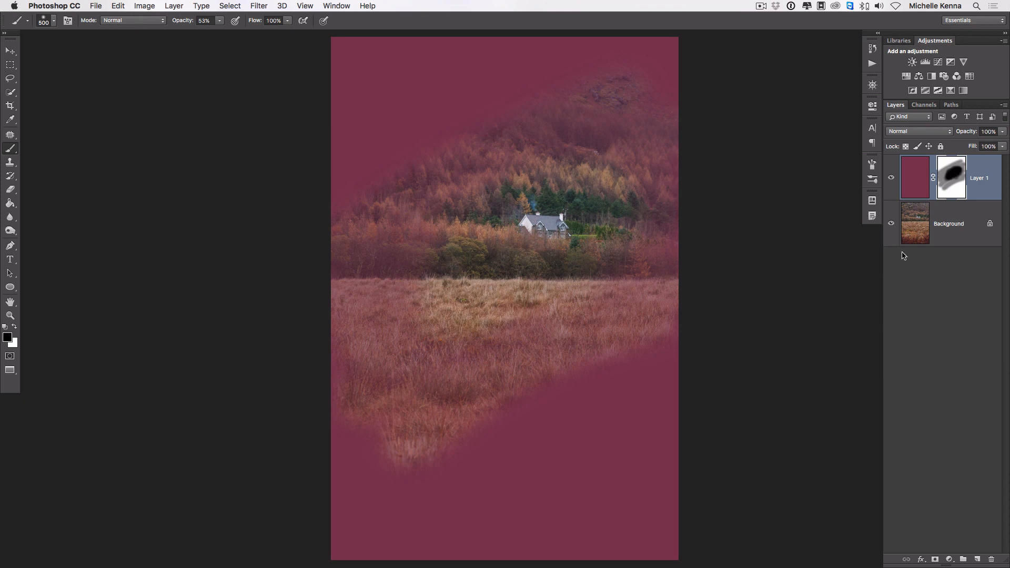
pyautogui.click(891, 224)
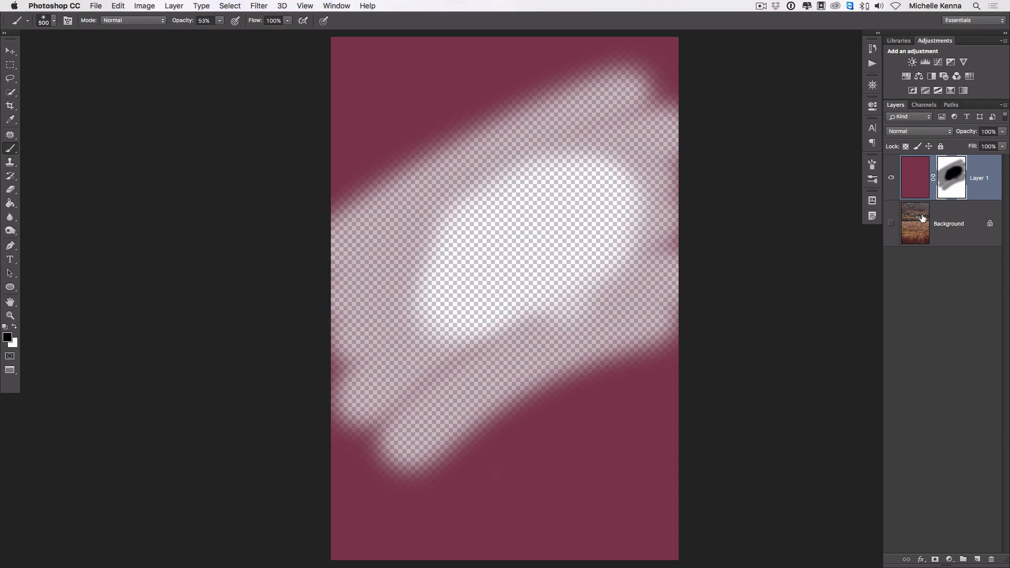
pyautogui.click(890, 225)
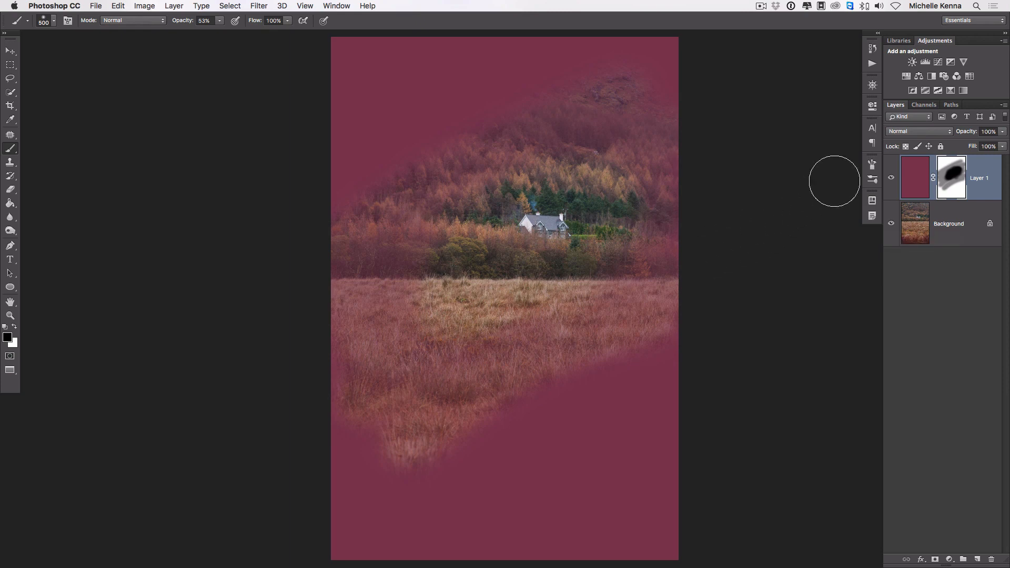
# - Hide Layer 1 and add a Hue/Saturation adjustment layer above it
pyautogui.click(890, 178)
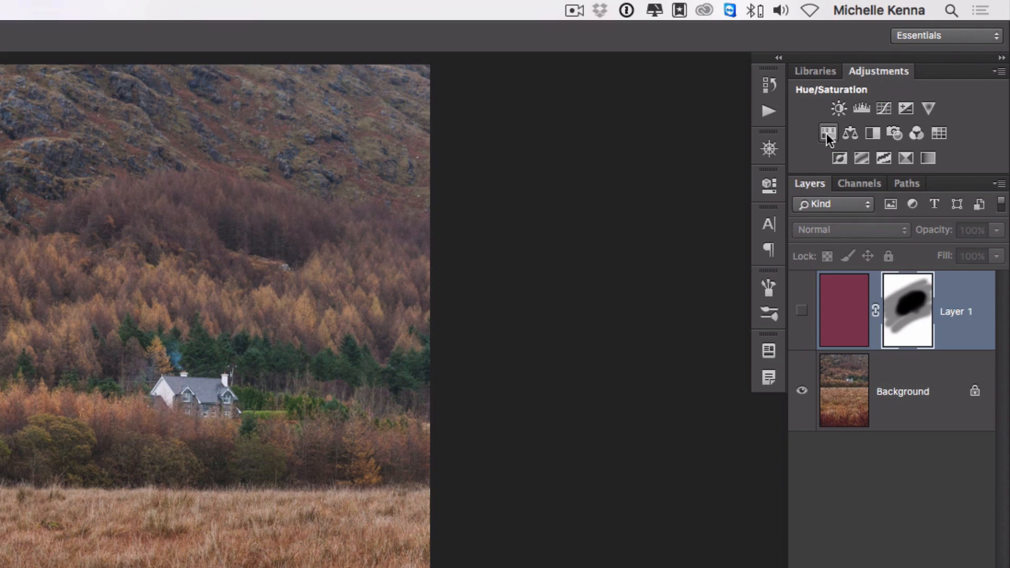
pyautogui.click(827, 134)
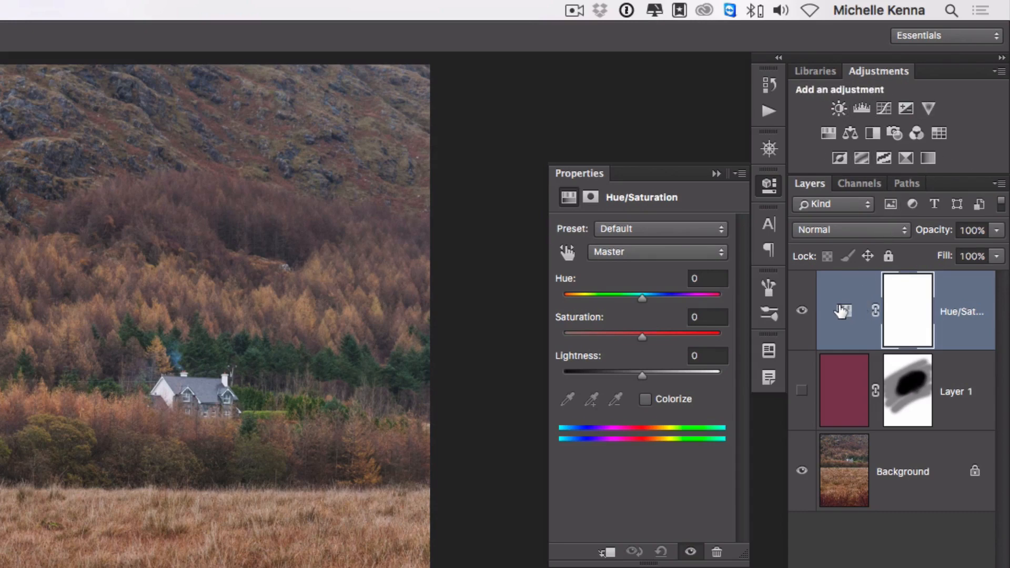
# - Colorize the Hue/Saturation adjustment layer with hue 264 and saturation 16
pyautogui.click(842, 313)
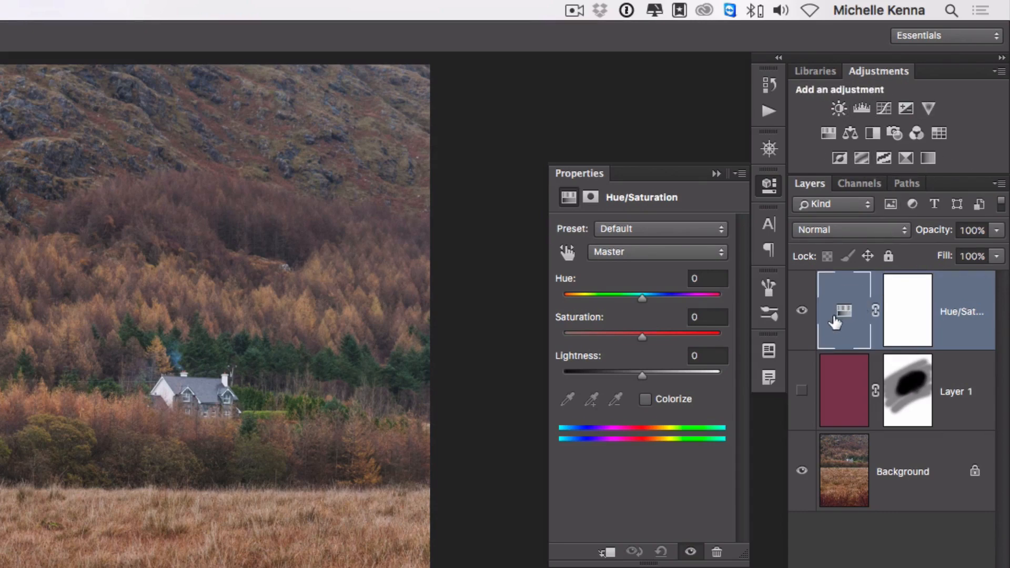
pyautogui.moveTo(645, 302); pyautogui.dragTo(639, 299)
pyautogui.click(668, 400)
pyautogui.moveTo(563, 298); pyautogui.dragTo(608, 300)
pyautogui.moveTo(601, 341); pyautogui.dragTo(588, 336)
pyautogui.moveTo(659, 297); pyautogui.dragTo(678, 302)
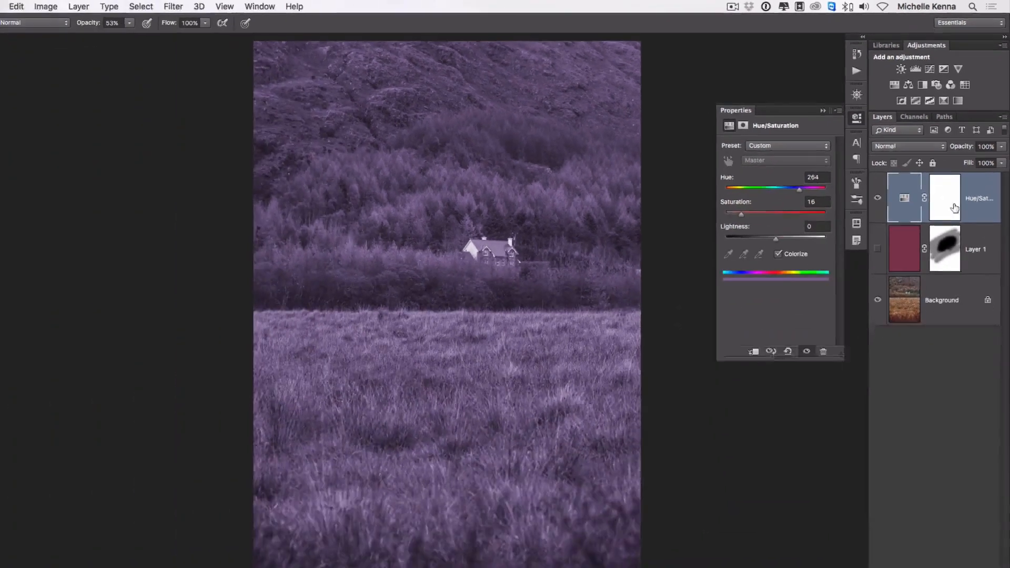
# - Paint black across the Hue/Saturation layer's mask at 94% brush opacity, and undo the painting
pyautogui.click(922, 333)
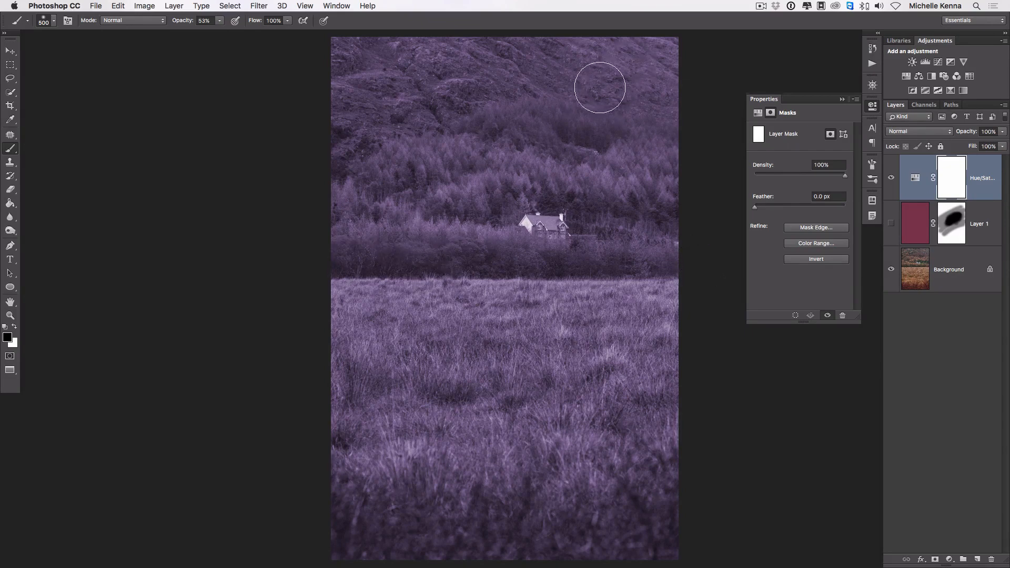
pyautogui.moveTo(184, 20); pyautogui.dragTo(412, 21)
pyautogui.moveTo(492, 24); pyautogui.dragTo(442, 32)
pyautogui.moveTo(609, 77)
pyautogui.mouseDown()
pyautogui.moveTo(399, 121)
pyautogui.moveTo(545, 153)
pyautogui.moveTo(647, 106)
pyautogui.mouseUp()
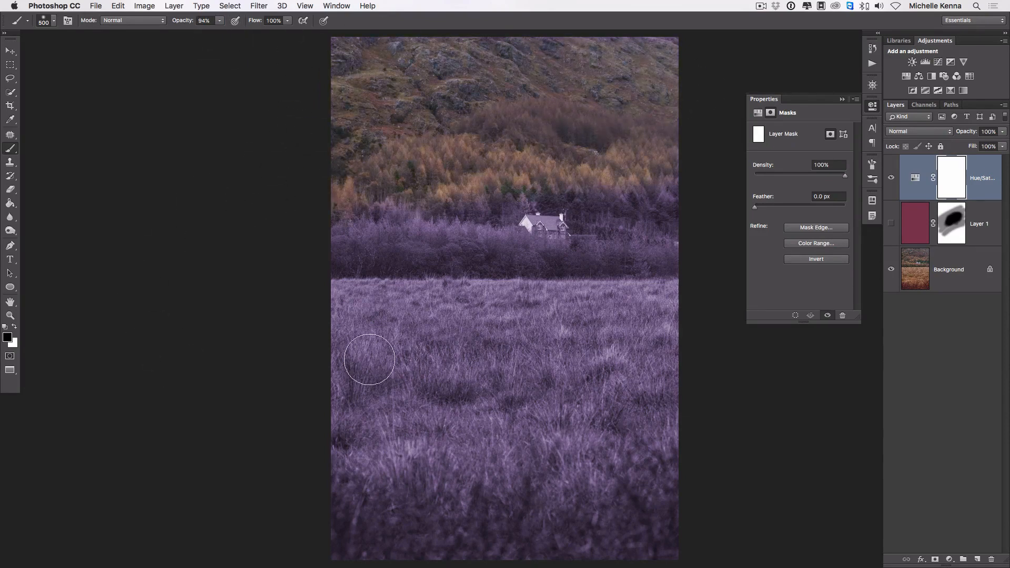
pyautogui.moveTo(372, 356)
pyautogui.mouseDown()
pyautogui.moveTo(383, 390)
pyautogui.moveTo(343, 526)
pyautogui.moveTo(660, 512)
pyautogui.mouseUp()
pyautogui.press('super+z')
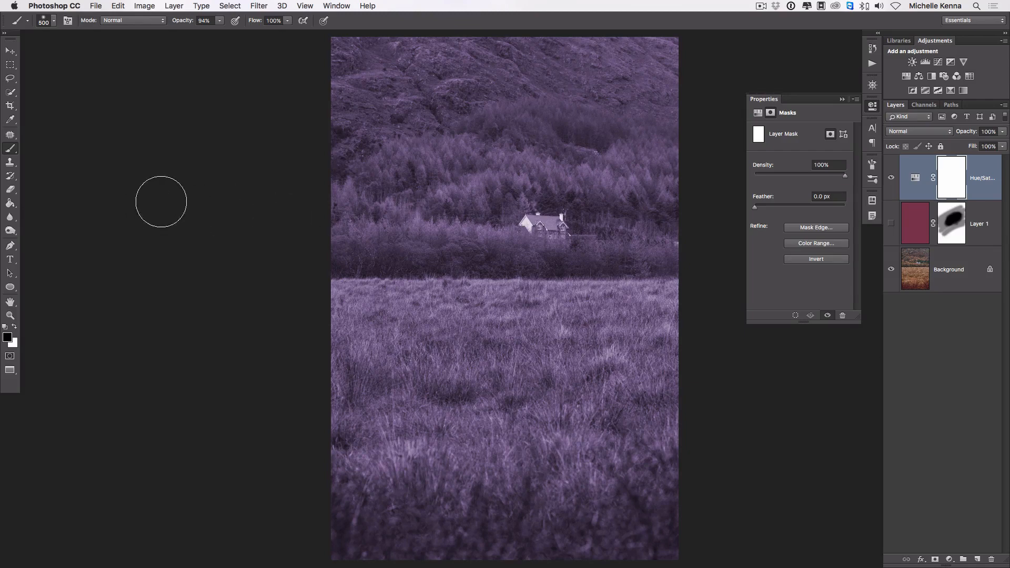
# - Fill the Hue/Saturation layer's mask with black using the Paint Bucket
pyautogui.press('g')
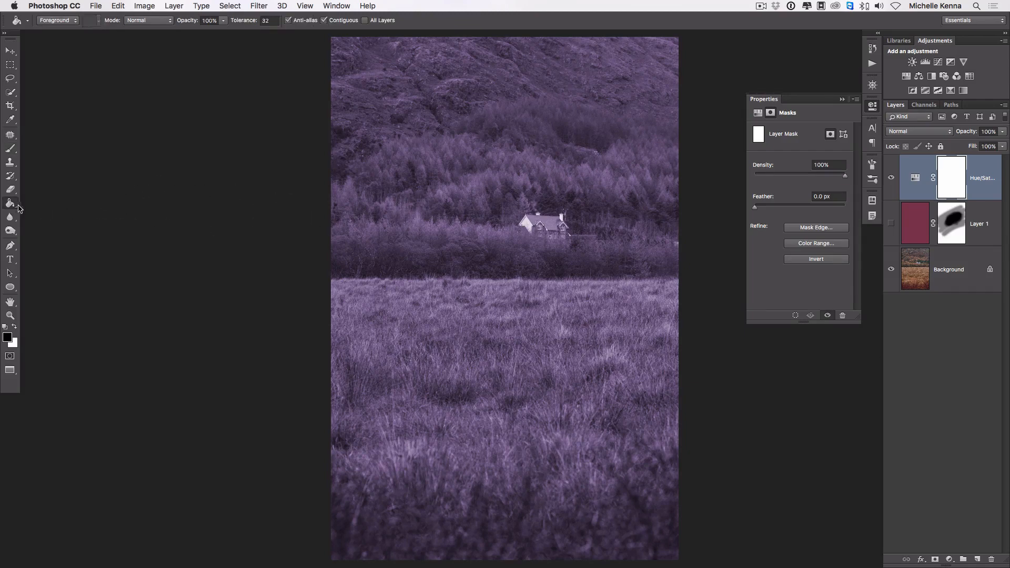
pyautogui.click(504, 204)
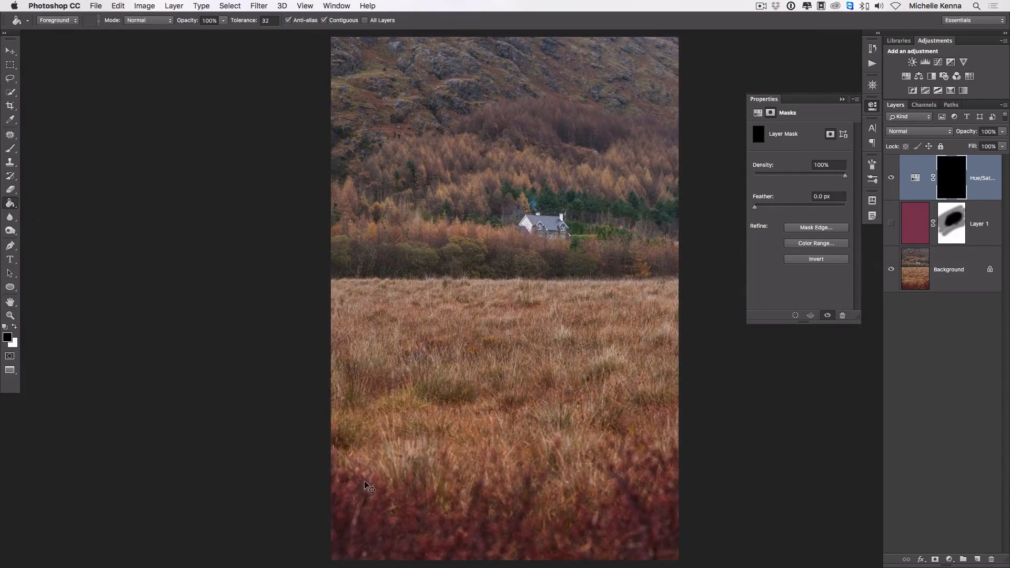
# - Undo the mask fill and invert the Hue/Saturation layer's mask to black
pyautogui.press('super+z')
pyautogui.click(145, 5)
pyautogui.moveTo(147, 39)
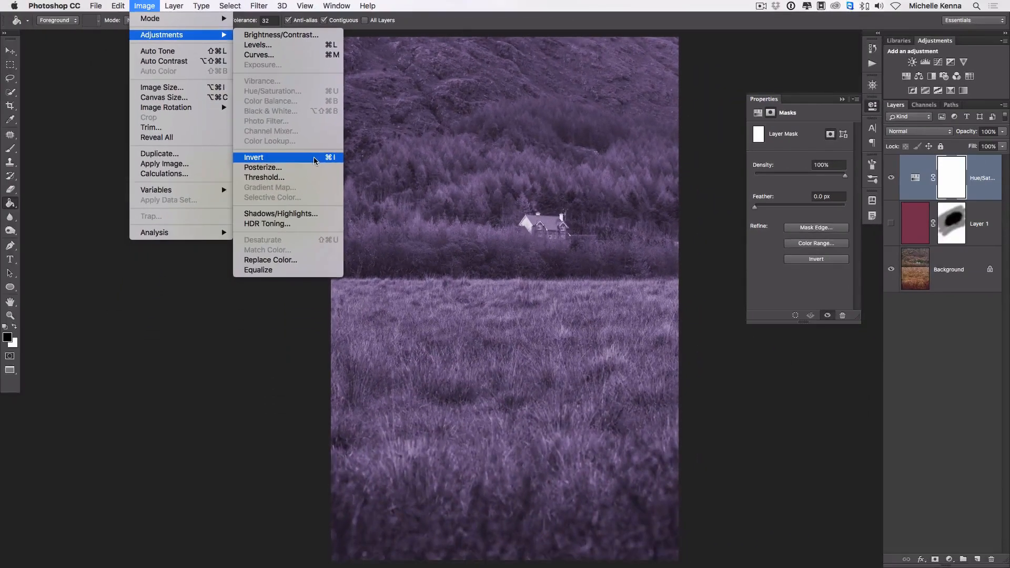
pyautogui.click(368, 238)
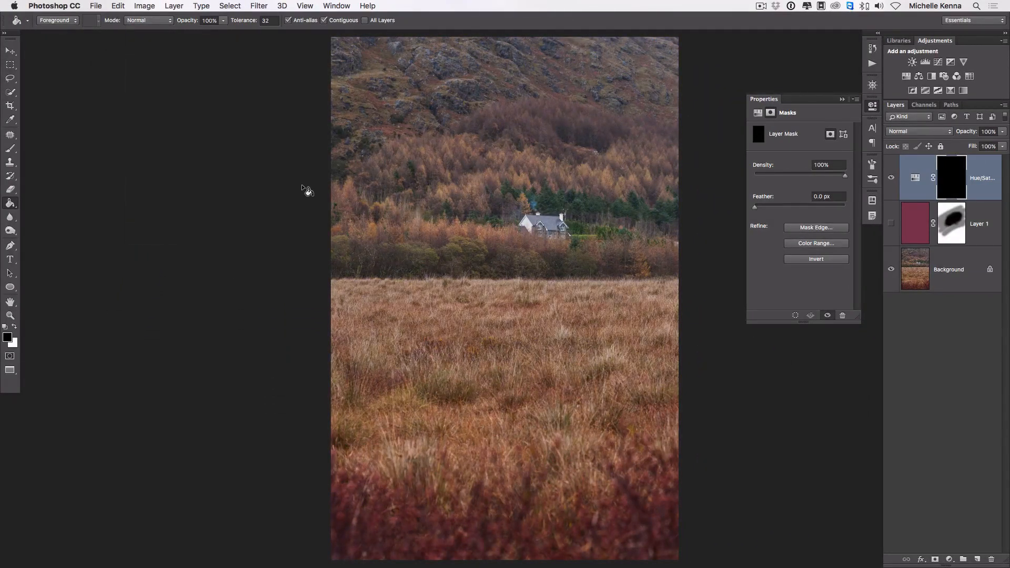
# - Paint white on the Hue/Saturation mask along the strip of bushes with a 125 px brush at 100% opacity
pyautogui.click(12, 150)
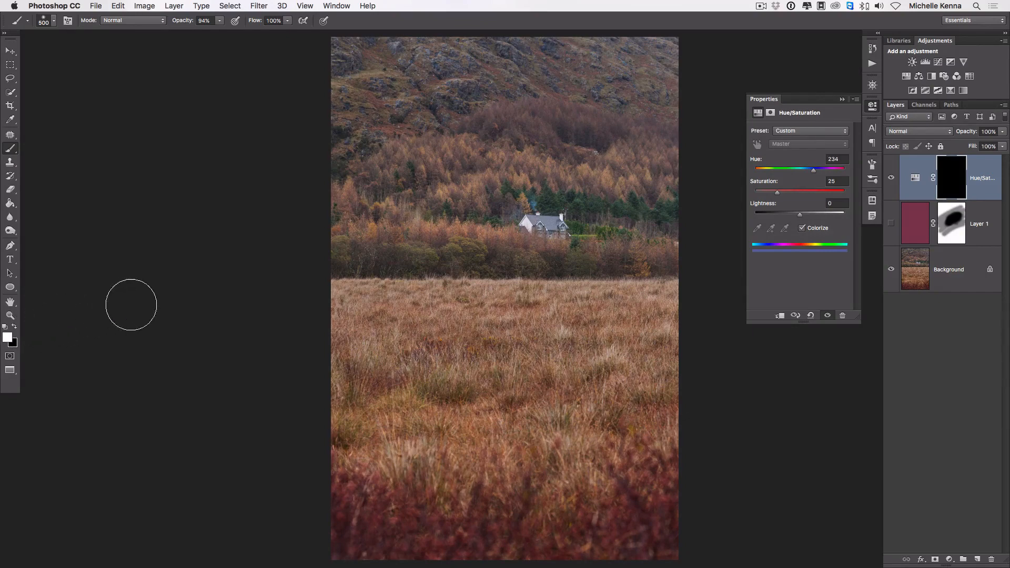
pyautogui.press('[')
pyautogui.press('[')
pyautogui.press('[')
pyautogui.press('[')
pyautogui.press('[')
pyautogui.press('[')
pyautogui.press('[')
pyautogui.press('0')
pyautogui.moveTo(521, 261)
pyautogui.mouseDown()
pyautogui.moveTo(476, 269)
pyautogui.moveTo(460, 247)
pyautogui.moveTo(464, 271)
pyautogui.moveTo(417, 247)
pyautogui.moveTo(397, 261)
pyautogui.moveTo(335, 243)
pyautogui.mouseUp()
pyautogui.moveTo(465, 269)
pyautogui.mouseDown()
pyautogui.moveTo(551, 256)
pyautogui.moveTo(573, 274)
pyautogui.moveTo(588, 256)
pyautogui.moveTo(627, 272)
pyautogui.moveTo(664, 258)
pyautogui.moveTo(563, 267)
pyautogui.mouseUp()
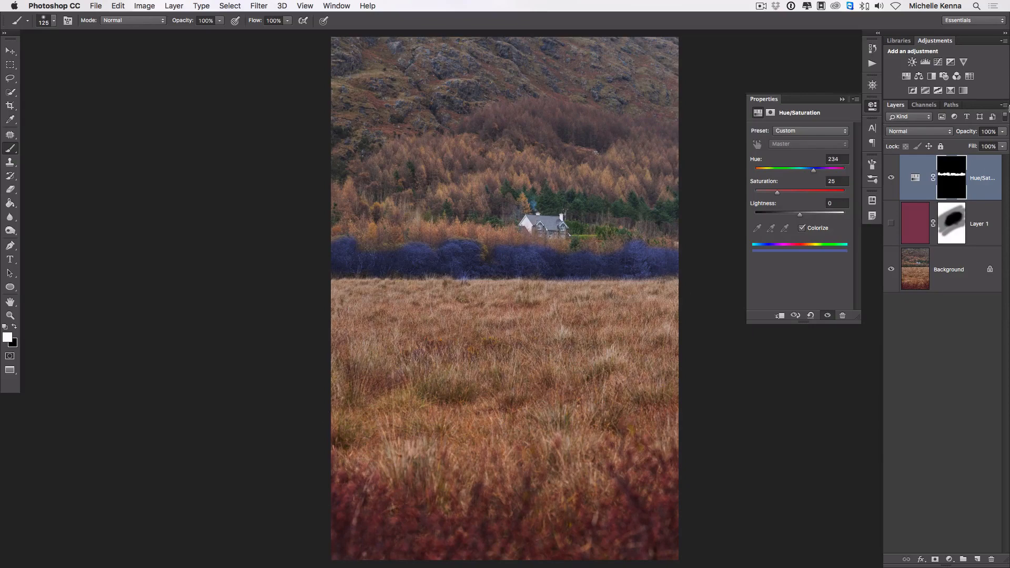
# - Clear the whole Hue/Saturation mask back to black and deselect
pyautogui.moveTo(978, 130)
pyautogui.mouseDown()
pyautogui.moveTo(945, 131)
pyautogui.moveTo(986, 129)
pyautogui.mouseUp()
pyautogui.press('super+a')
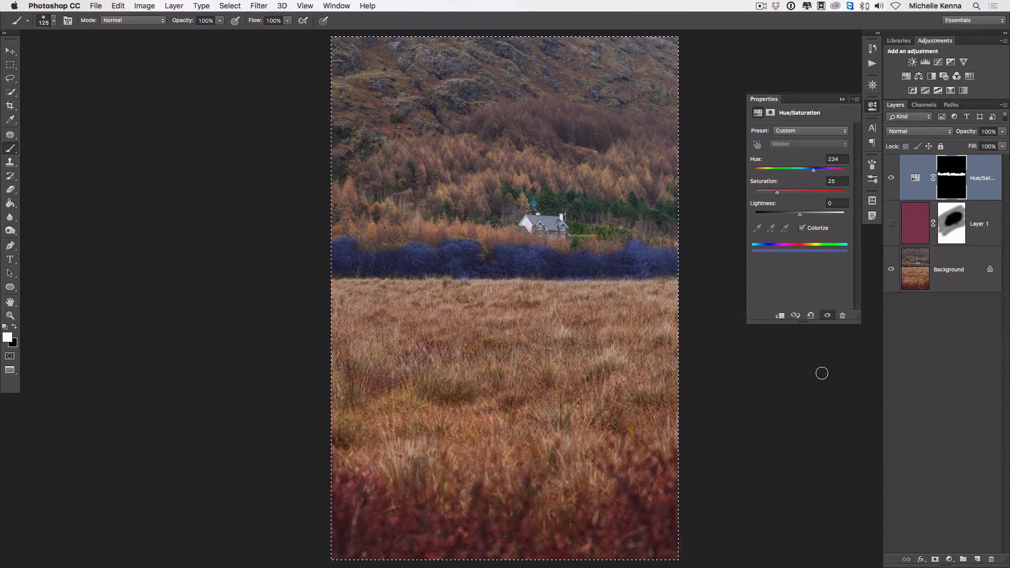
pyautogui.press('BackSpace')
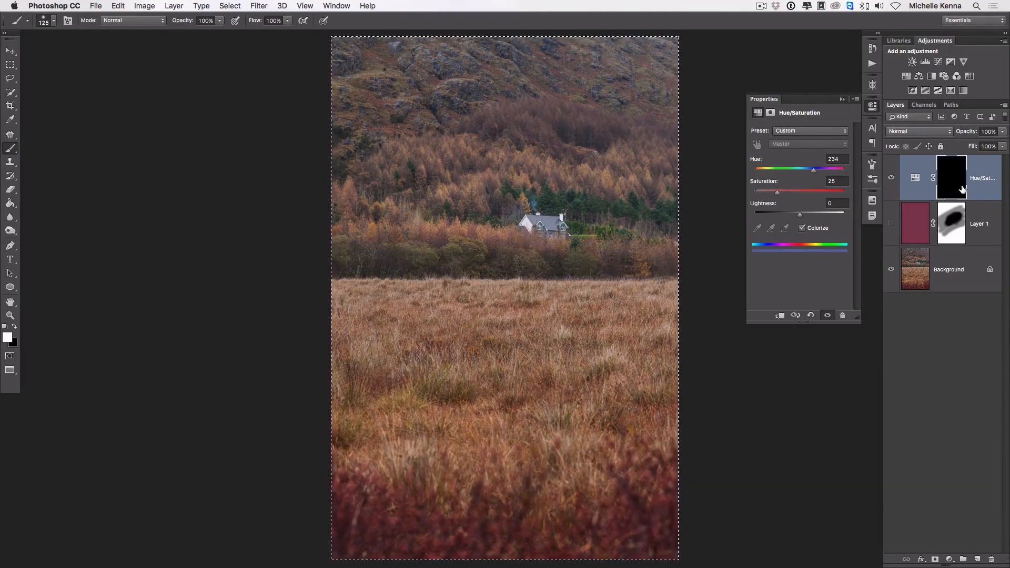
pyautogui.press('super')
pyautogui.press('super+d')
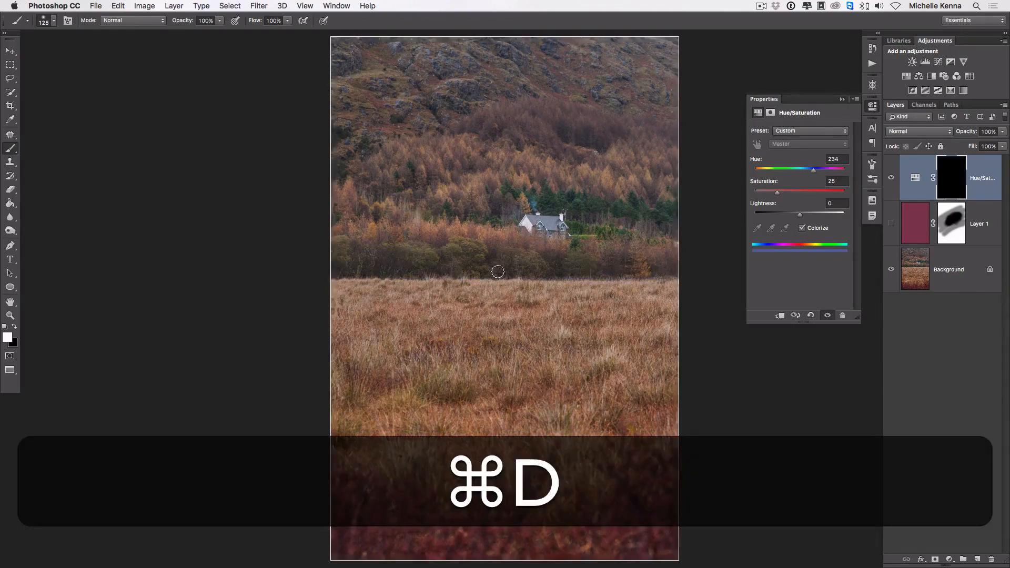
# - Paint white along the strip of bushes at 30% brush opacity, using the red mask overlay to build up missed areas
pyautogui.press('3')
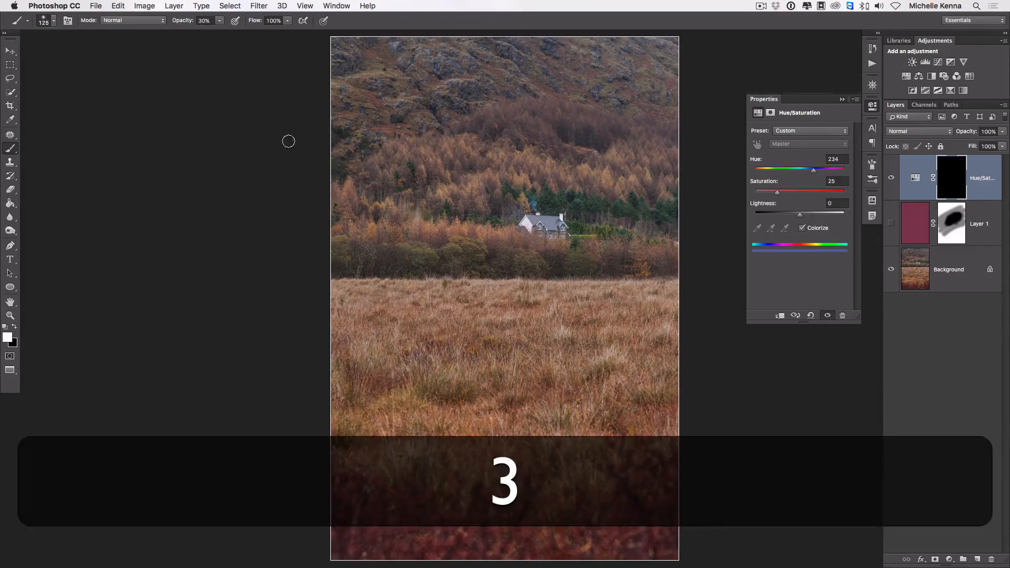
pyautogui.moveTo(318, 272)
pyautogui.mouseDown()
pyautogui.moveTo(386, 251)
pyautogui.moveTo(350, 245)
pyautogui.moveTo(448, 258)
pyautogui.moveTo(436, 251)
pyautogui.moveTo(437, 276)
pyautogui.moveTo(468, 251)
pyautogui.moveTo(485, 271)
pyautogui.moveTo(530, 266)
pyautogui.moveTo(514, 256)
pyautogui.moveTo(567, 271)
pyautogui.moveTo(638, 257)
pyautogui.moveTo(664, 271)
pyautogui.moveTo(560, 258)
pyautogui.mouseUp()
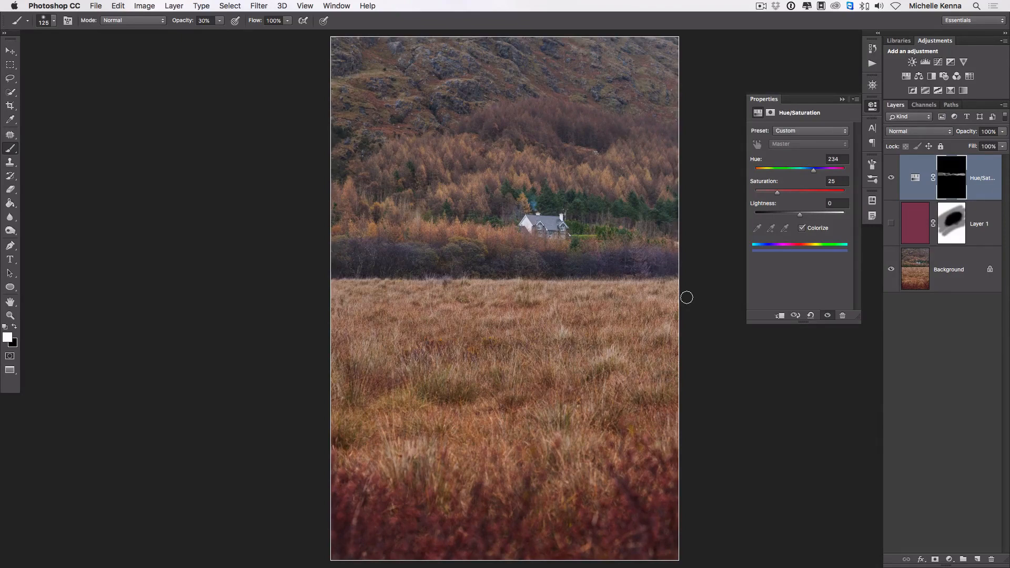
pyautogui.press('\\')
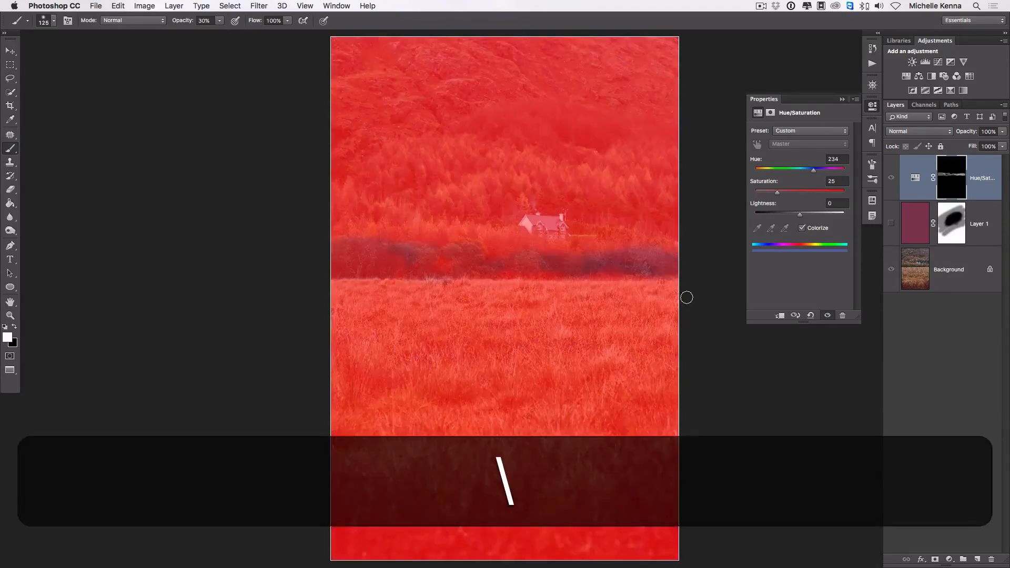
pyautogui.moveTo(580, 266)
pyautogui.mouseDown()
pyautogui.moveTo(512, 271)
pyautogui.moveTo(680, 255)
pyautogui.moveTo(626, 263)
pyautogui.moveTo(685, 264)
pyautogui.moveTo(393, 259)
pyautogui.mouseUp()
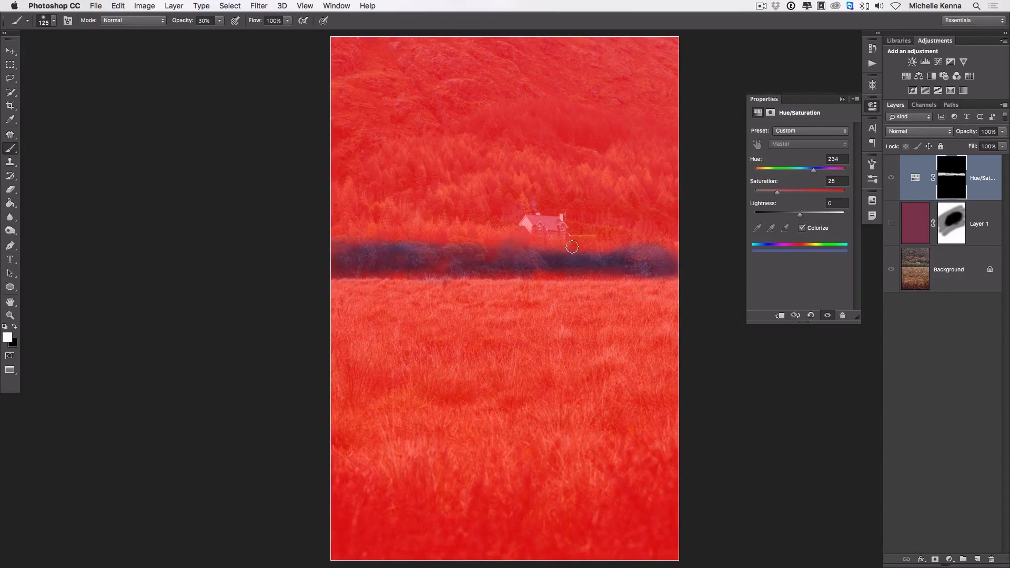
pyautogui.press('\\')
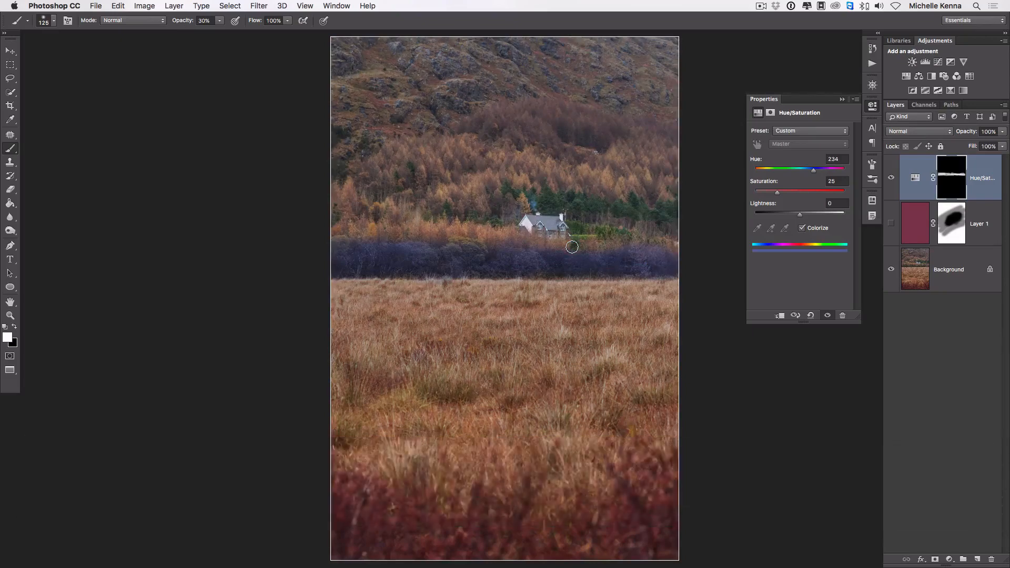
# - Toggle the red mask overlay on and off to check the painted areas of the Hue/Saturation mask
pyautogui.press('\\')
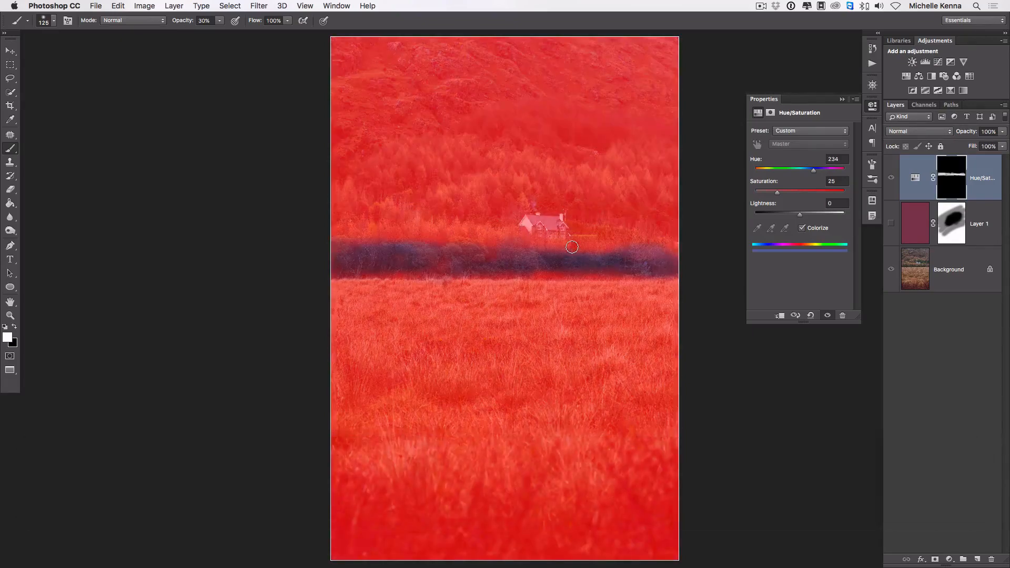
pyautogui.press('\\')
pyautogui.press('\\')
pyautogui.press('\\')
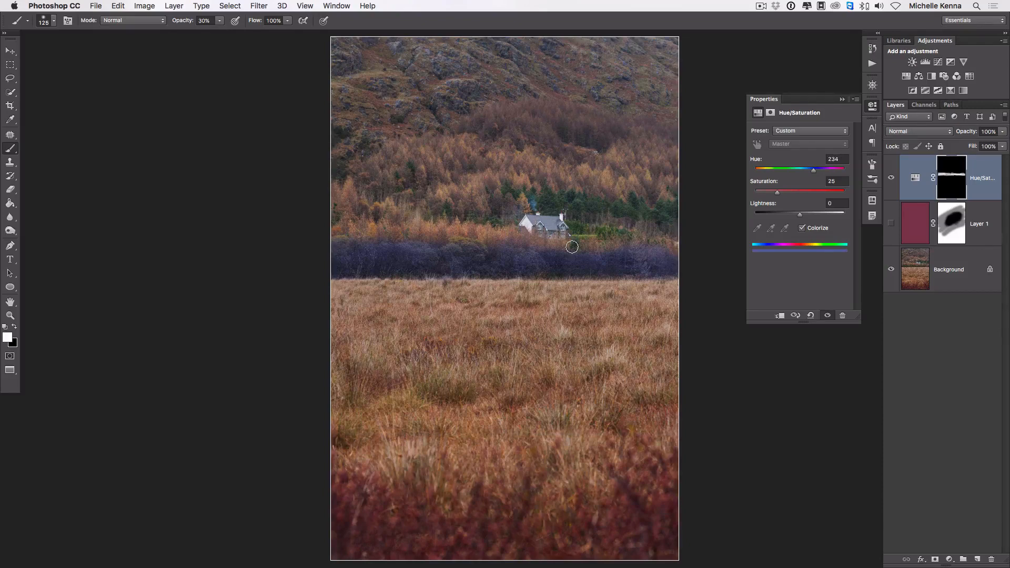
# - Hide the Hue/Saturation layer and add a Brightness/Contrast adjustment layer with contrast 73
pyautogui.click(891, 178)
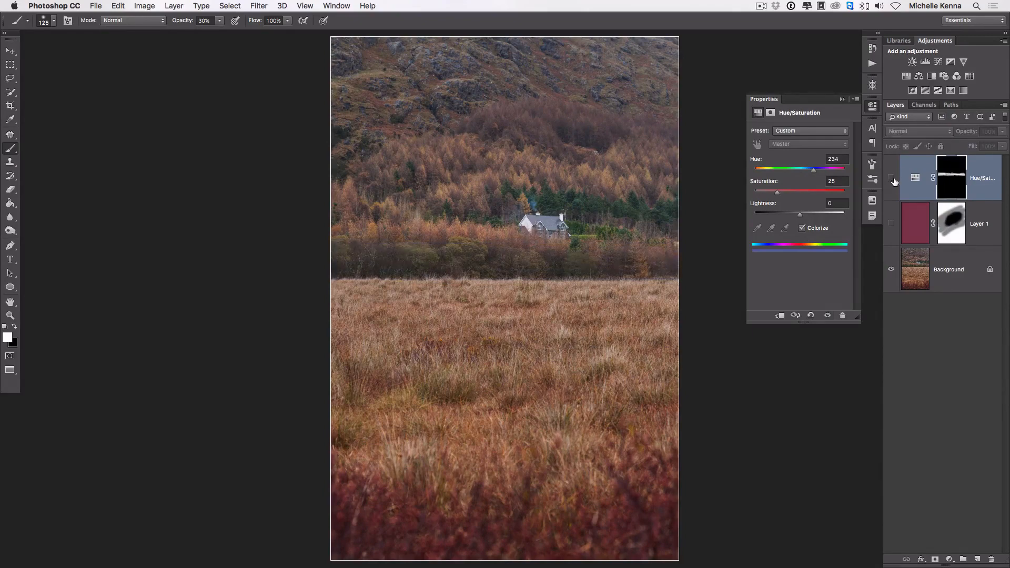
pyautogui.click(912, 62)
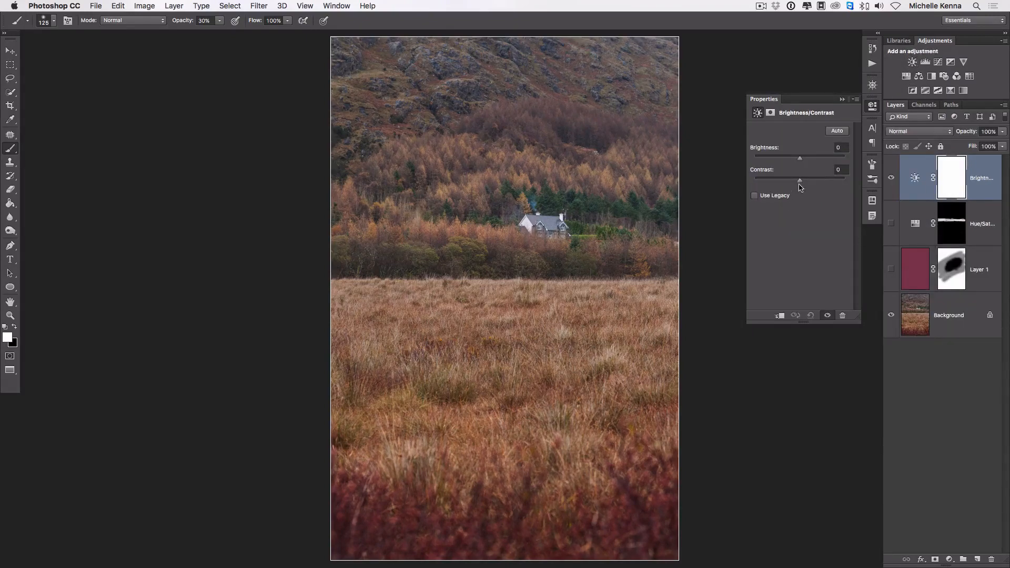
pyautogui.moveTo(799, 181); pyautogui.dragTo(809, 181)
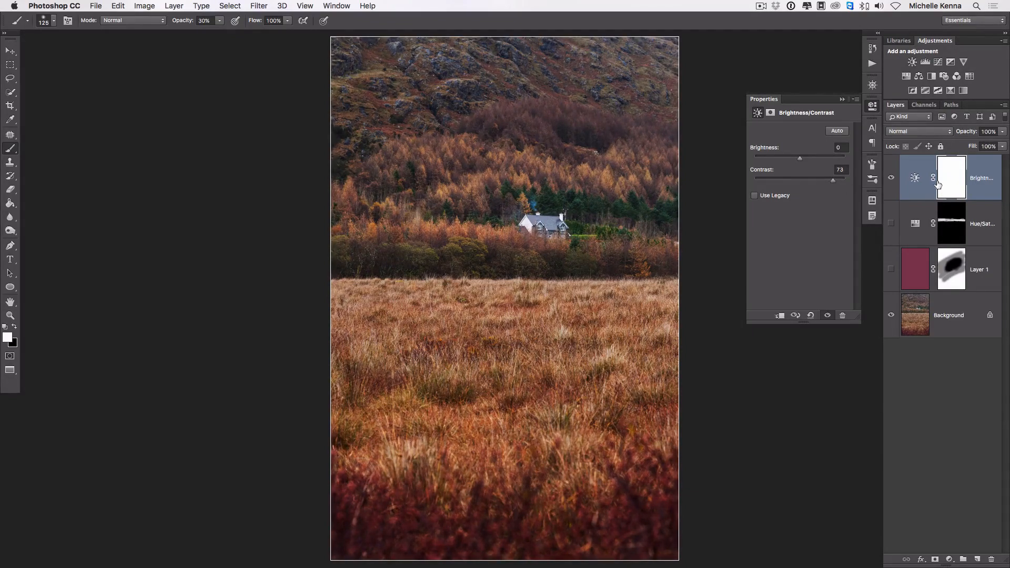
# - Invert the Brightness/Contrast mask to black and paint white over the hillside with an 800 px brush at 30% opacity
pyautogui.press('super')
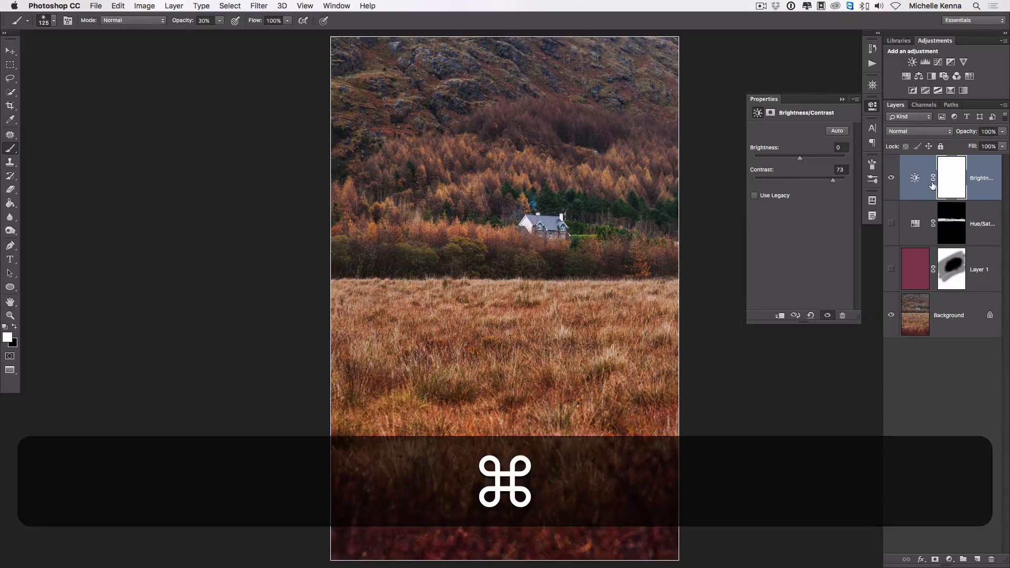
pyautogui.press('super+i')
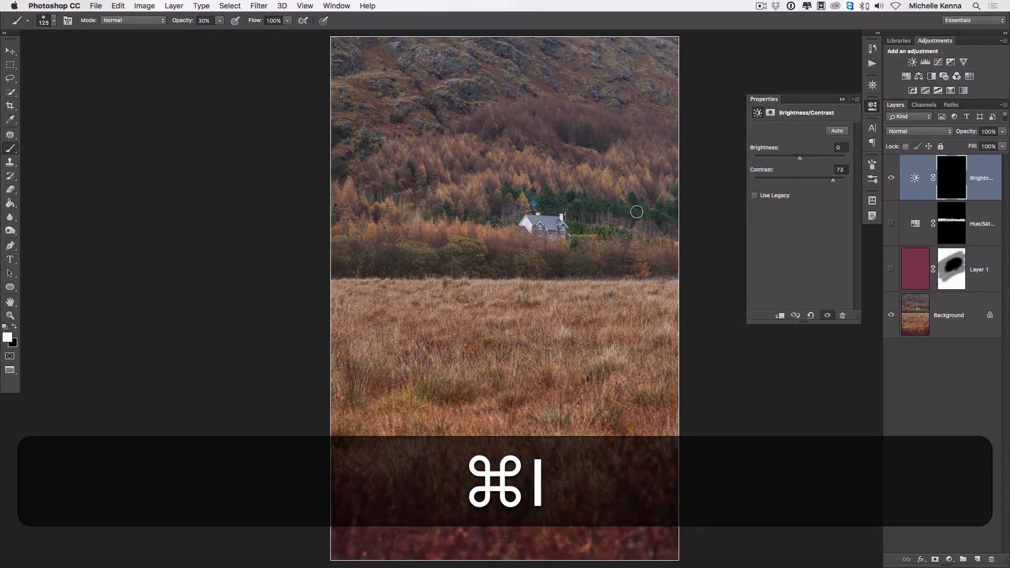
pyautogui.press('super+bracketright')
pyautogui.press(']')
pyautogui.press(']')
pyautogui.press(']')
pyautogui.press(']')
pyautogui.press(']')
pyautogui.press(']')
pyautogui.press(']')
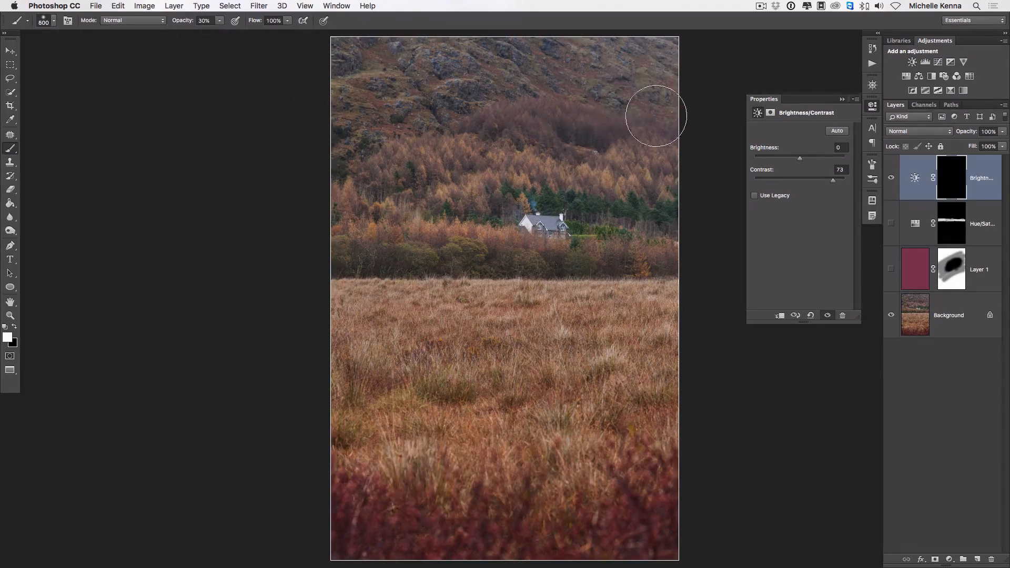
pyautogui.press(']')
pyautogui.press(']')
pyautogui.press(']')
pyautogui.moveTo(437, 80)
pyautogui.mouseDown()
pyautogui.moveTo(513, 120)
pyautogui.moveTo(392, 168)
pyautogui.mouseUp()
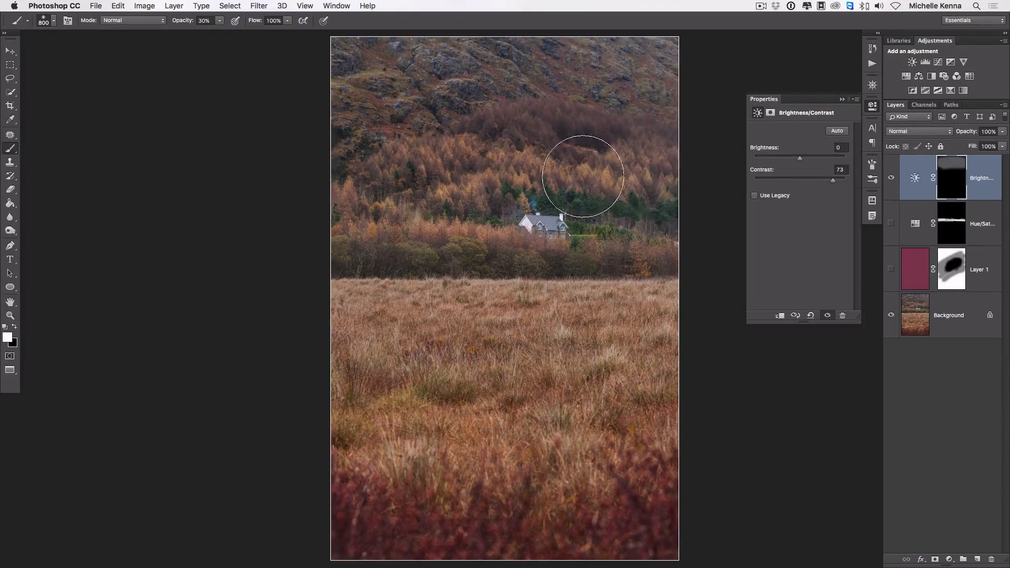
pyautogui.moveTo(472, 39); pyautogui.dragTo(329, 227)
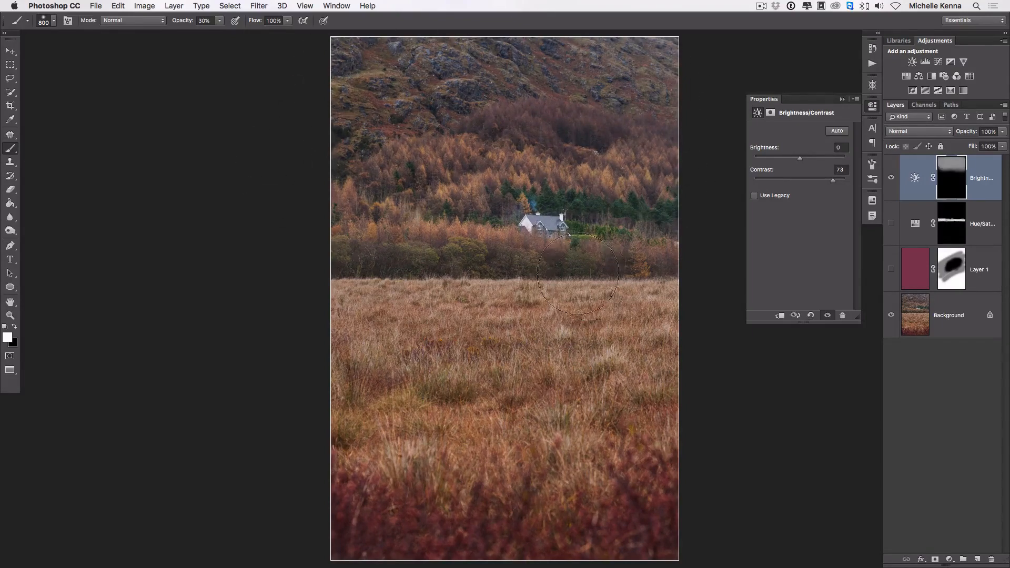
# - Paint white over the trees above the house with a 200 px brush, checking the coverage with the red mask overlay
pyautogui.press('[')
pyautogui.press('[')
pyautogui.press('[')
pyautogui.press('[')
pyautogui.press('[')
pyautogui.press('[')
pyautogui.press('[')
pyautogui.moveTo(634, 181)
pyautogui.mouseDown()
pyautogui.moveTo(567, 179)
pyautogui.moveTo(617, 174)
pyautogui.mouseUp()
pyautogui.press('\\')
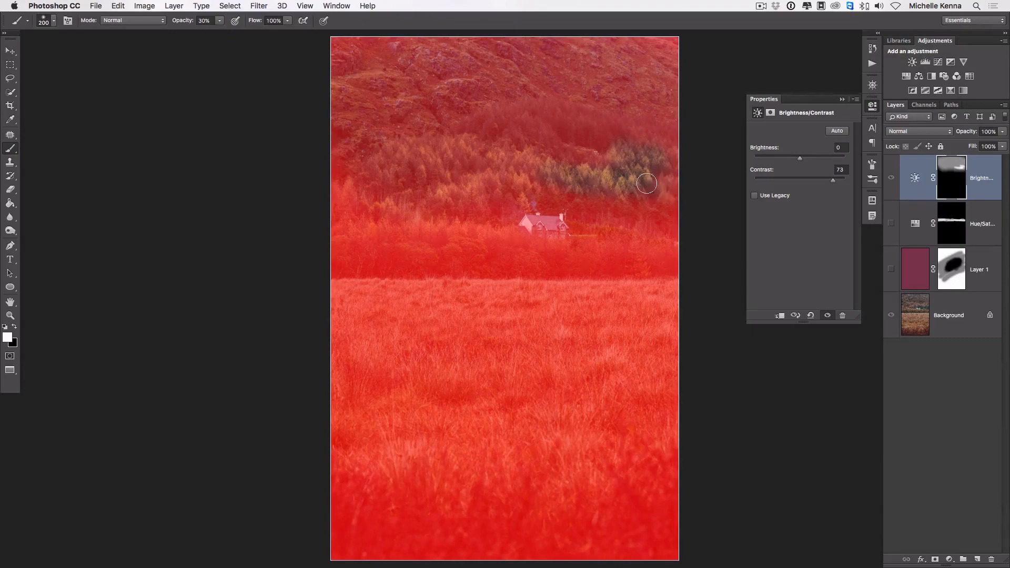
pyautogui.press('\\')
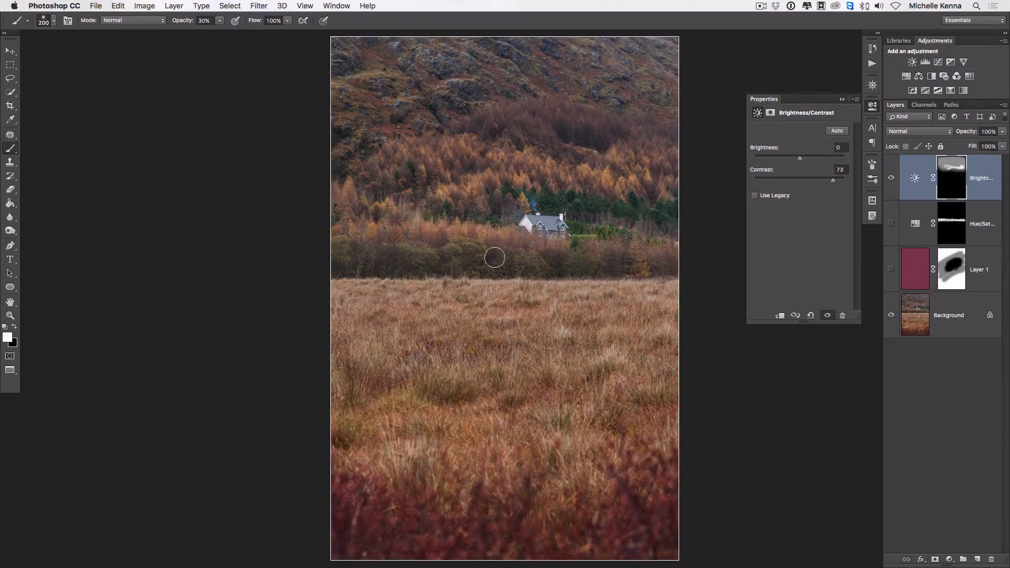
# - Paint white over the rounded bush left of the house with a 70 px brush at 70% opacity
pyautogui.press('super+plus')
pyautogui.press('super+plus')
pyautogui.press('super+plus')
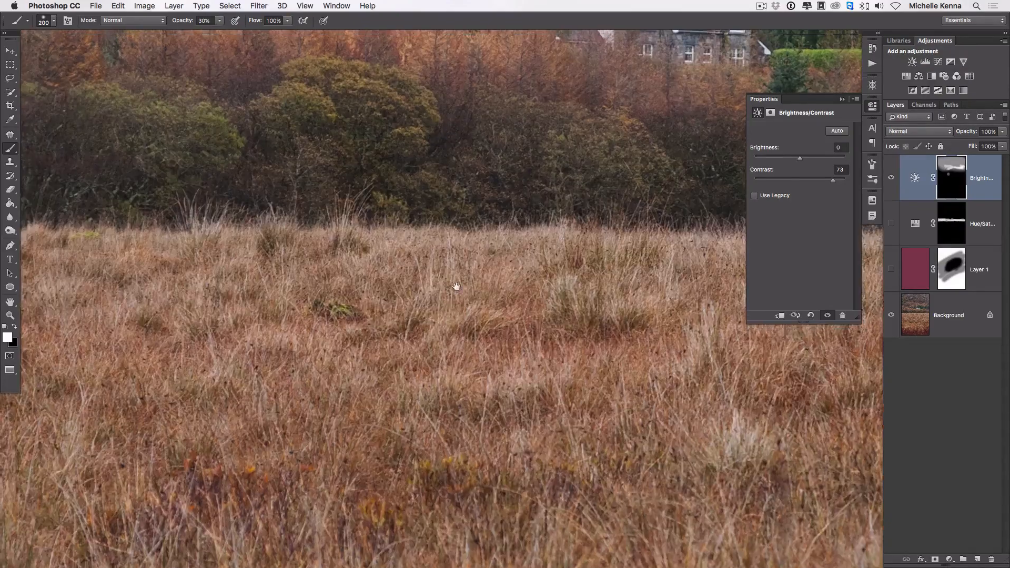
pyautogui.press('[')
pyautogui.press('[')
pyautogui.press('[')
pyautogui.press('[')
pyautogui.press('[')
pyautogui.press('[')
pyautogui.press('[')
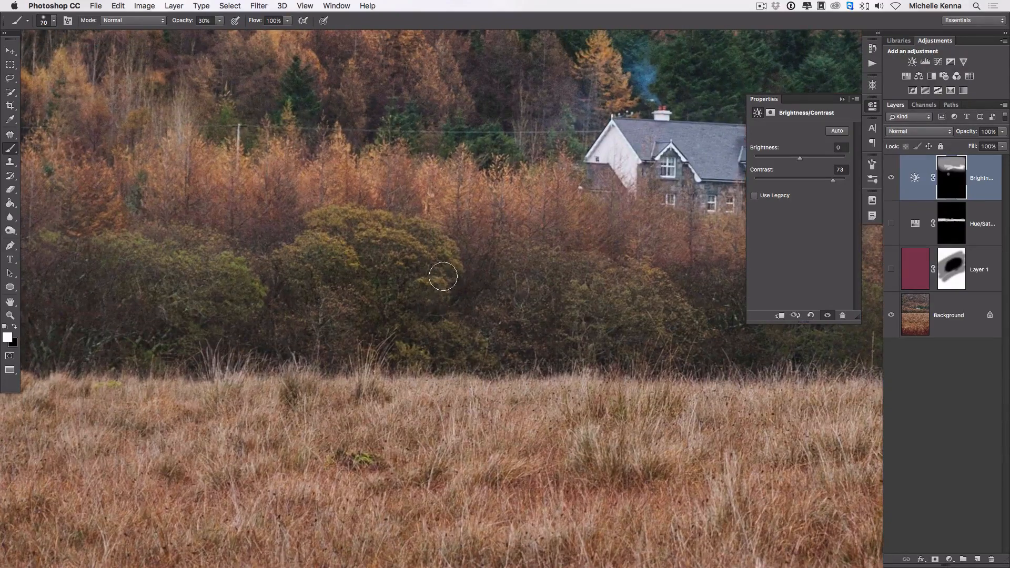
pyautogui.press('7')
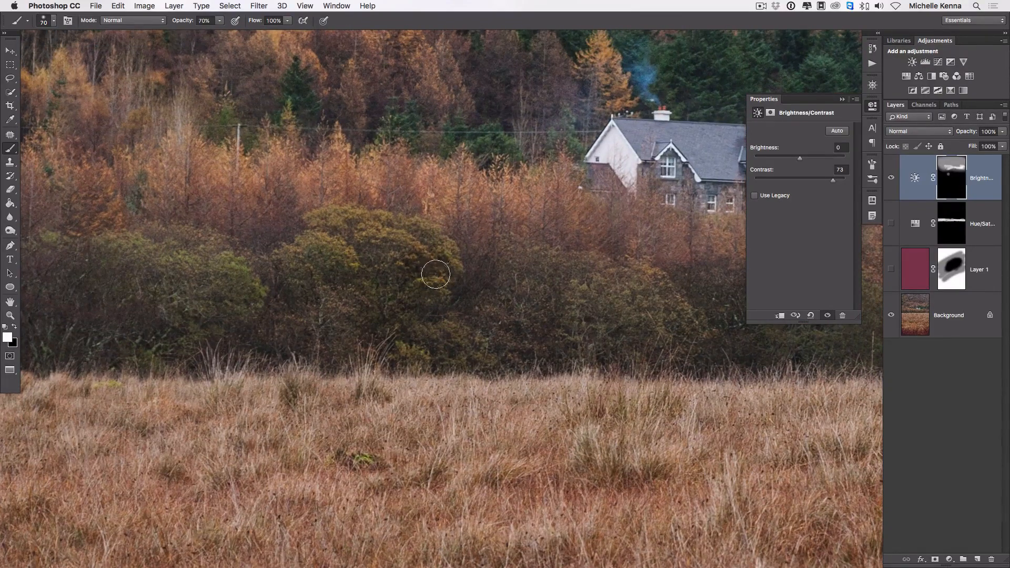
pyautogui.moveTo(324, 241)
pyautogui.mouseDown()
pyautogui.moveTo(351, 268)
pyautogui.moveTo(341, 295)
pyautogui.moveTo(303, 276)
pyautogui.moveTo(303, 348)
pyautogui.moveTo(317, 270)
pyautogui.moveTo(287, 261)
pyautogui.moveTo(396, 249)
pyautogui.mouseUp()
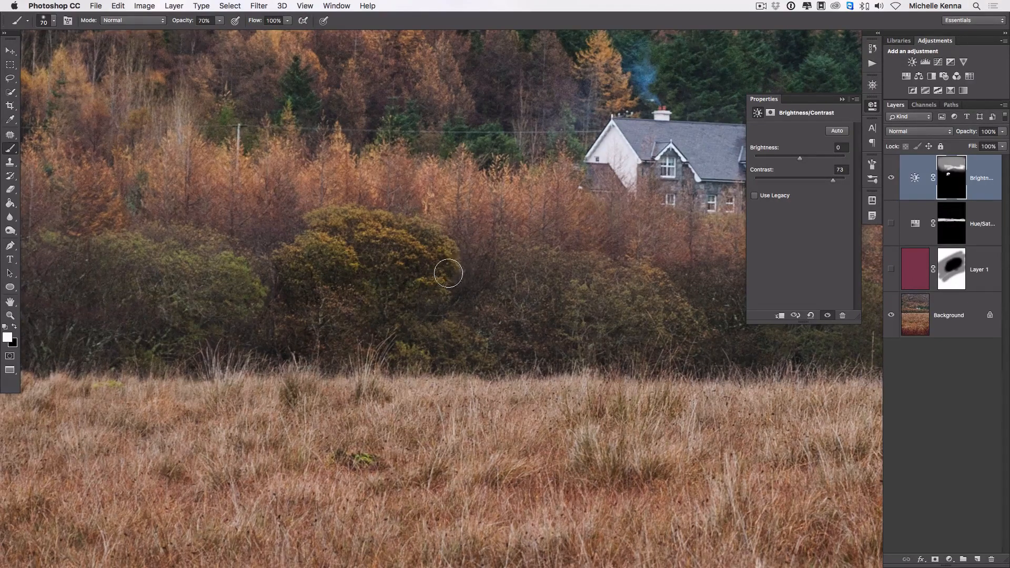
# - Hide the panels and paint white over the bushes on both sides of the rounded bush
pyautogui.press('Tab')
pyautogui.moveTo(547, 259)
pyautogui.mouseDown()
pyautogui.moveTo(525, 259)
pyautogui.moveTo(572, 308)
pyautogui.moveTo(641, 303)
pyautogui.moveTo(662, 314)
pyautogui.mouseUp()
pyautogui.hscroll(-10, 504, 333)
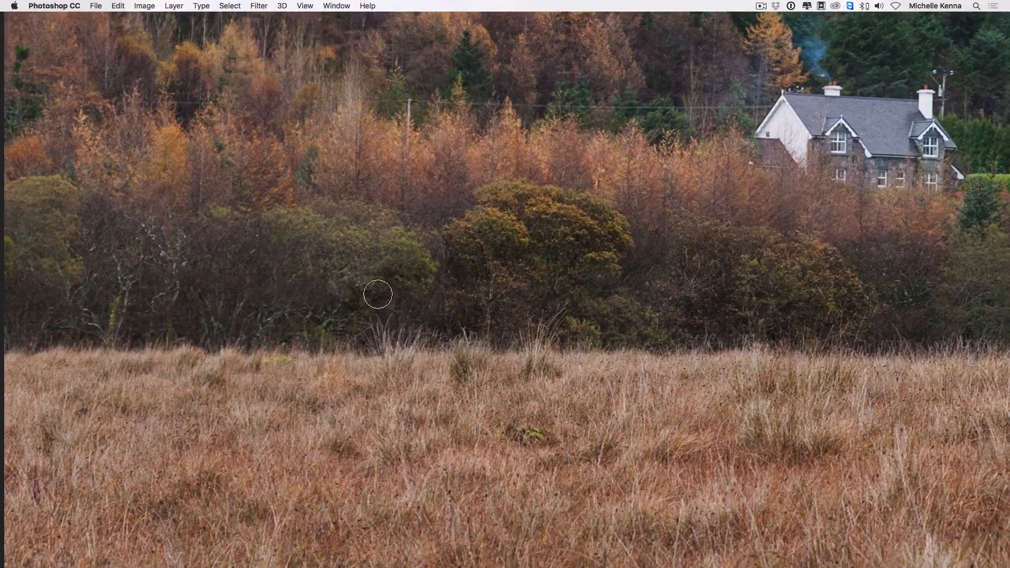
pyautogui.moveTo(336, 313); pyautogui.dragTo(476, 286)
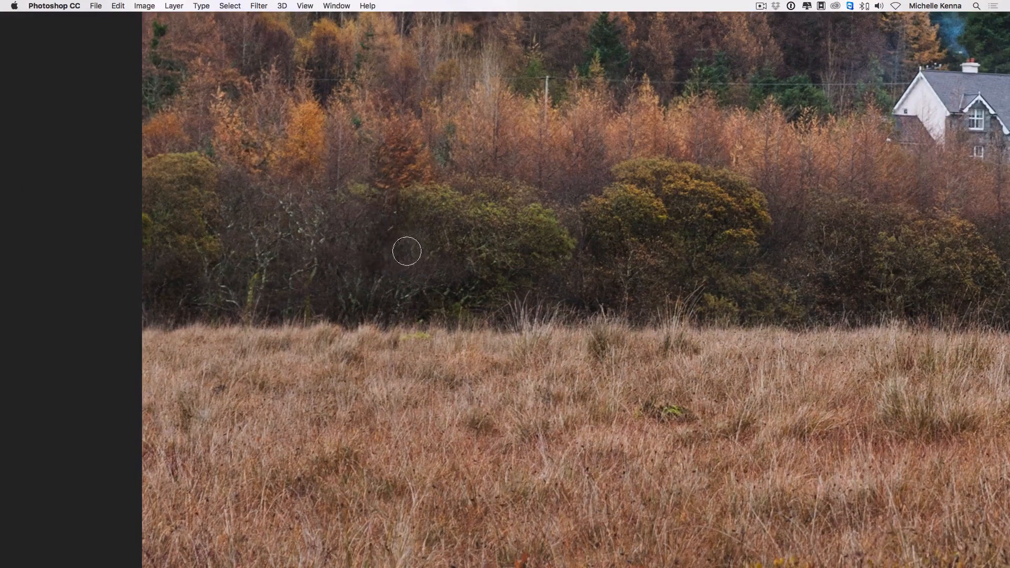
# - Examine the painted contrast across the bushes and trees around the house, ending with the whole photo in view
pyautogui.hscroll(4, 428, 225)
pyautogui.scroll(2, 429, 226)
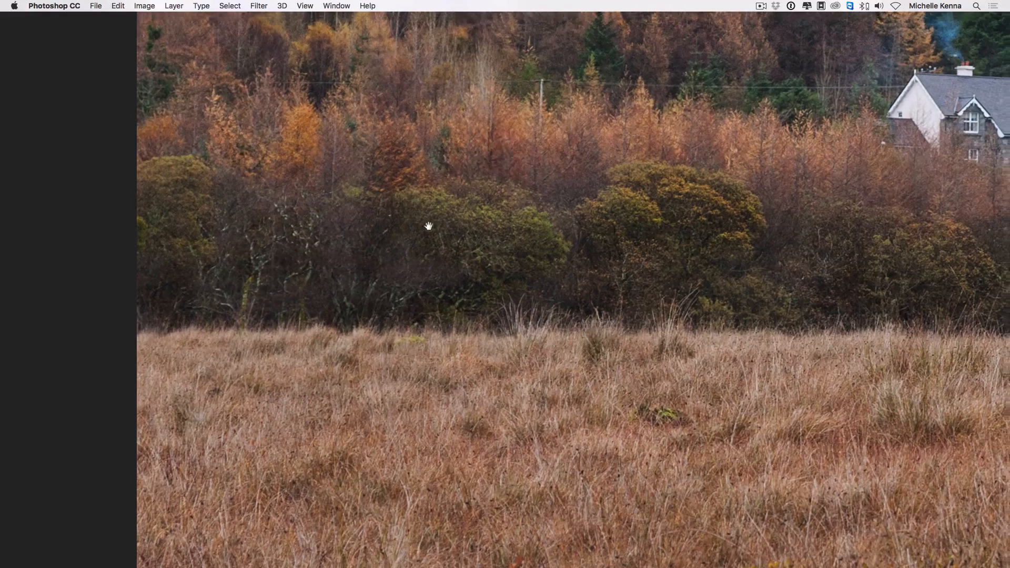
pyautogui.hscroll(5, 581, 215)
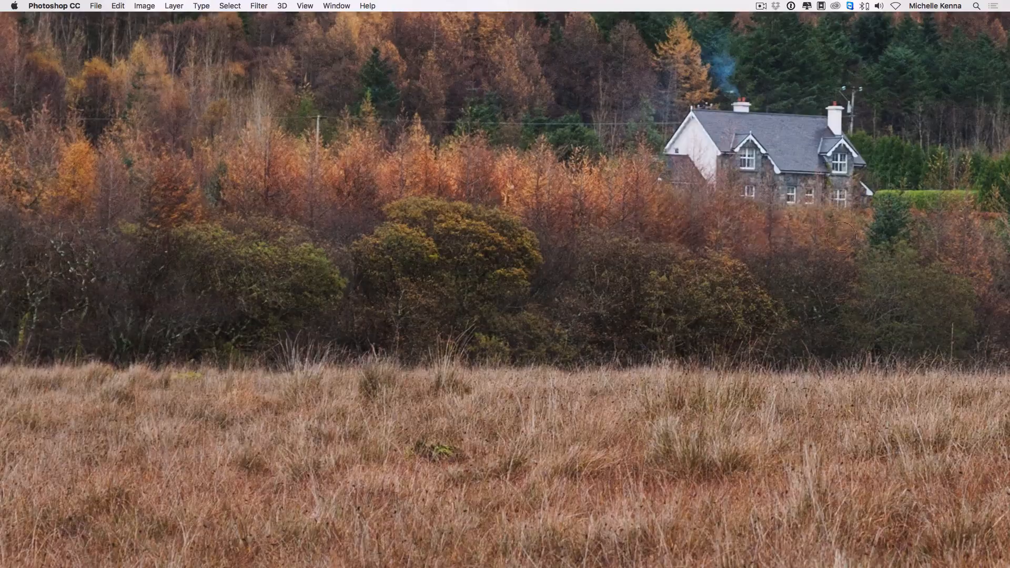
pyautogui.hscroll(5, 627, 225)
pyautogui.scroll(-1, 485, 210)
pyautogui.hscroll(6, 588, 246)
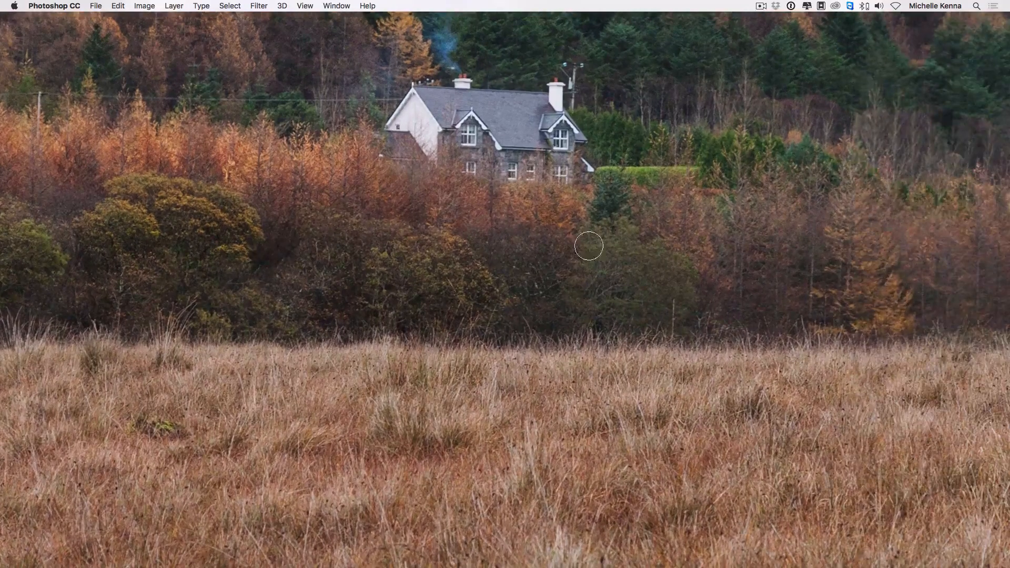
pyautogui.hscroll(6, 647, 311)
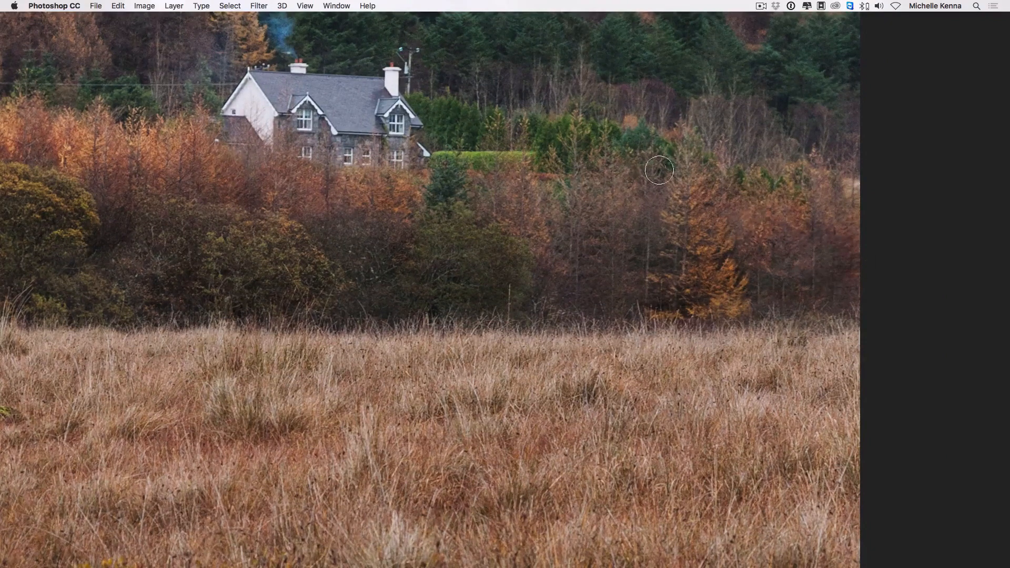
pyautogui.hscroll(-10, 578, 163)
pyautogui.scroll(5, 579, 163)
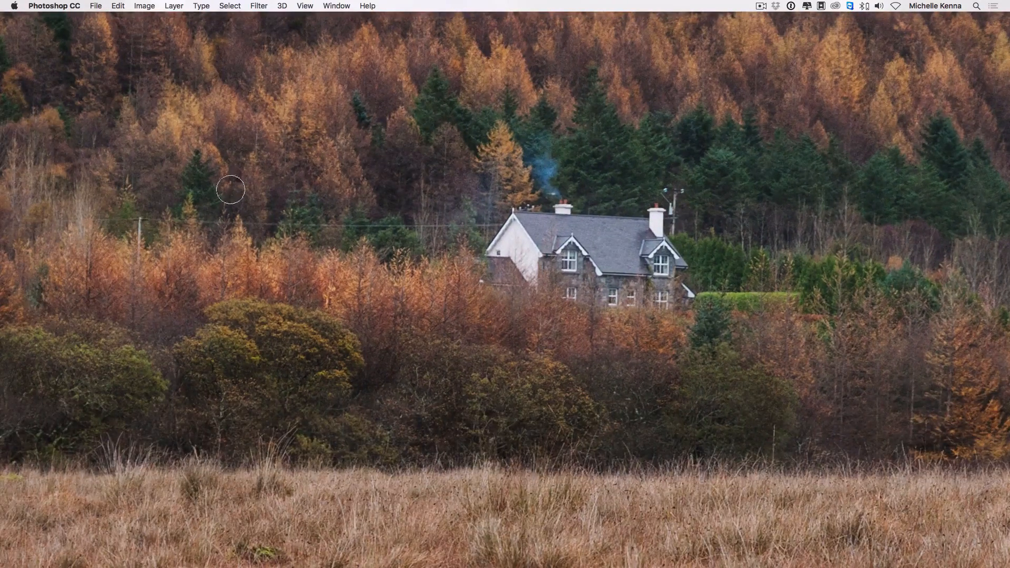
pyautogui.press('super+0')
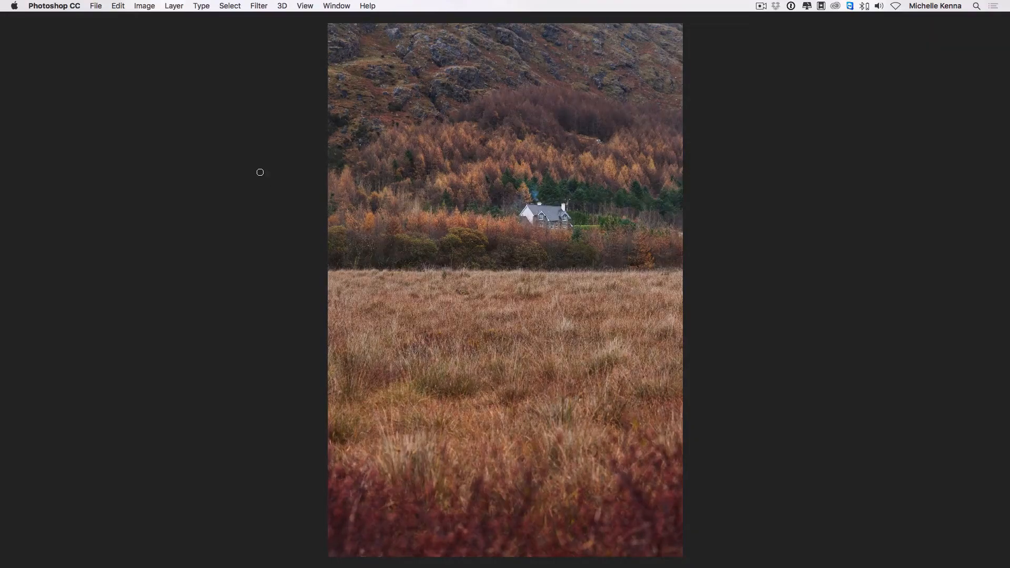
# - Check the Brightness/Contrast mask's coverage with the red overlay and bring back the hidden panels
pyautogui.press('\\')
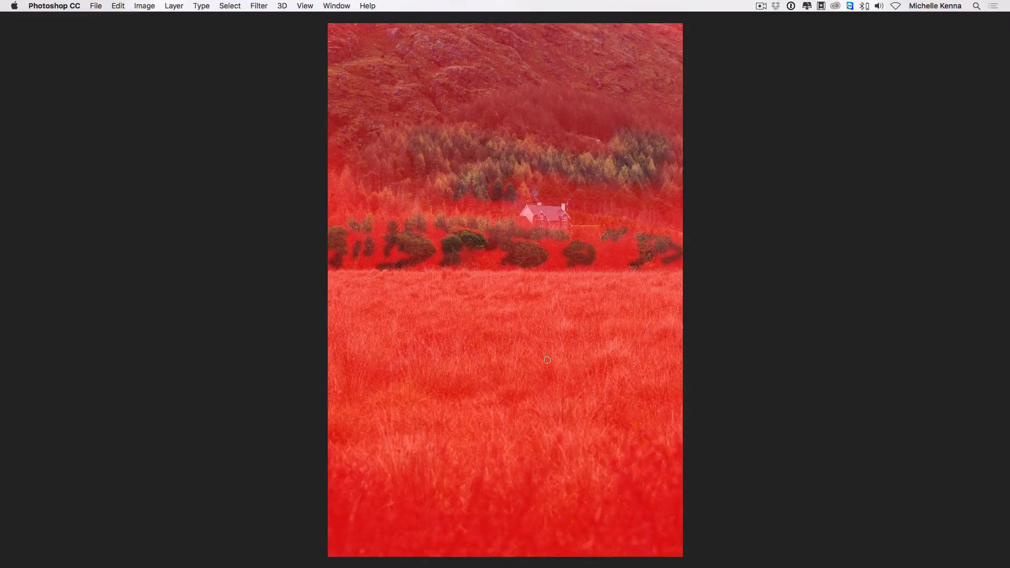
pyautogui.press('\\')
pyautogui.press('Tab')
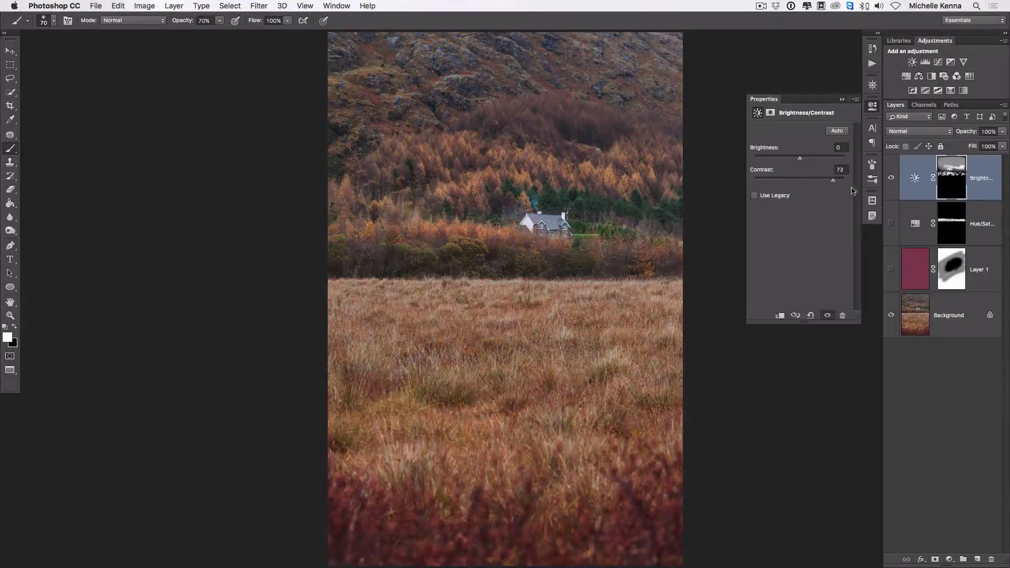
# - Compare the photo with and without the Brightness/Contrast adjustment, leaving the layer visible
pyautogui.click(890, 178)
pyautogui.click(890, 178)
pyautogui.click(890, 178)
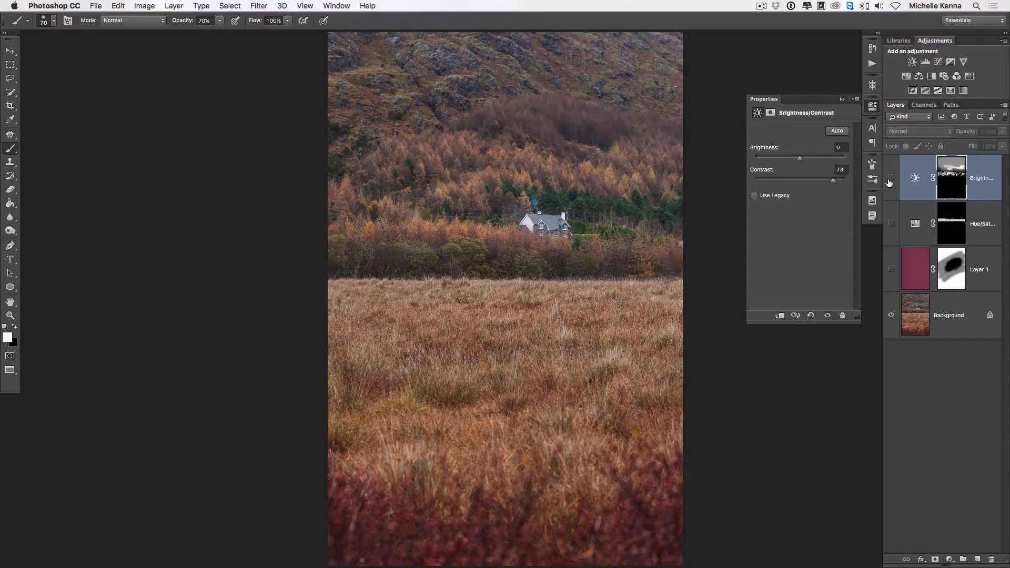
pyautogui.click(890, 178)
pyautogui.click(889, 182)
pyautogui.click(889, 182)
pyautogui.click(890, 183)
pyautogui.click(889, 184)
# - Collapse the Brightness/Contrast properties and make the masked maroon fill layer visible
pyautogui.click(872, 106)
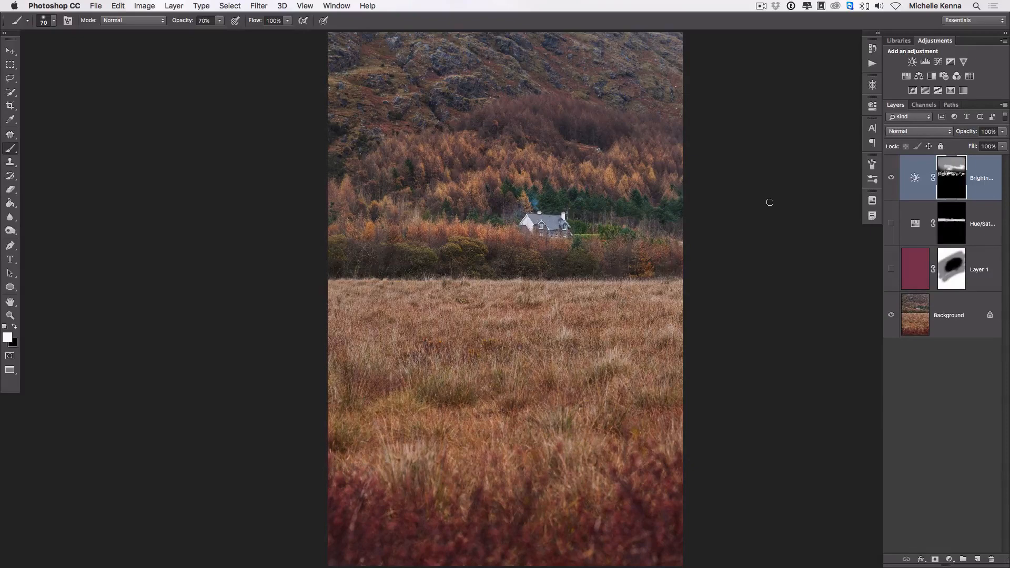
pyautogui.click(890, 269)
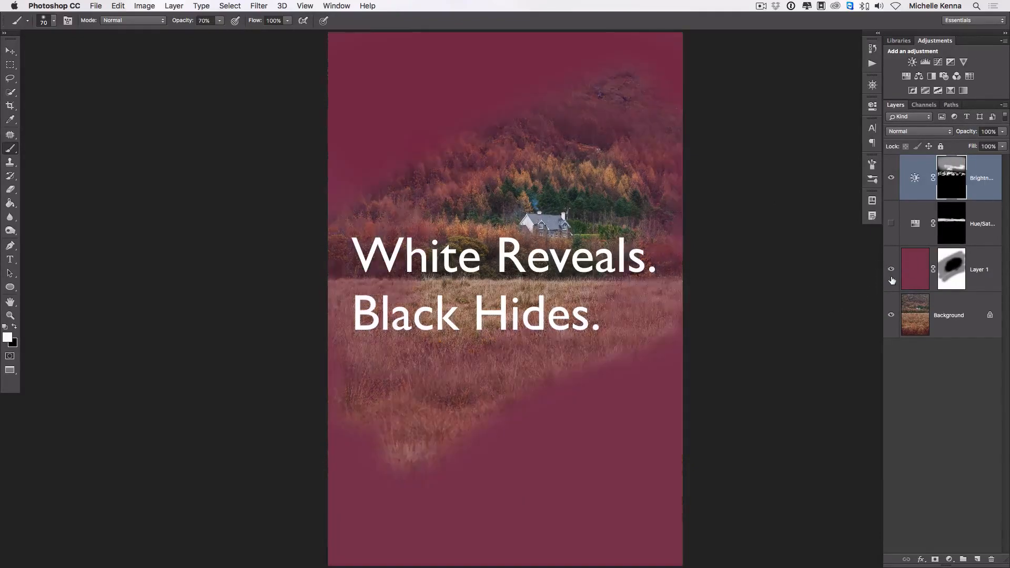